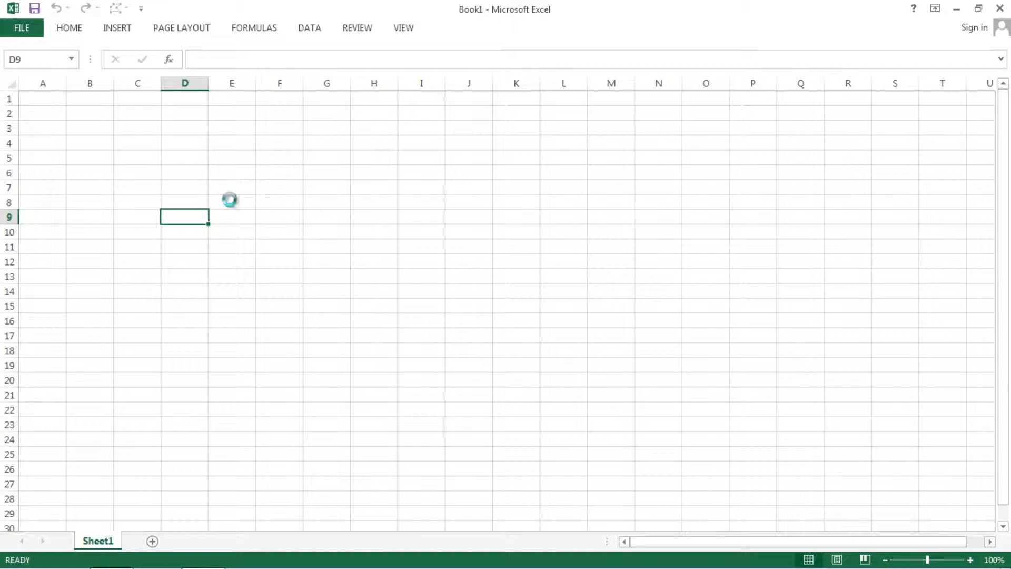
Open the "sorting" workbook from the chapt 9 exercise folder and enable editing
key("ctrl+o")
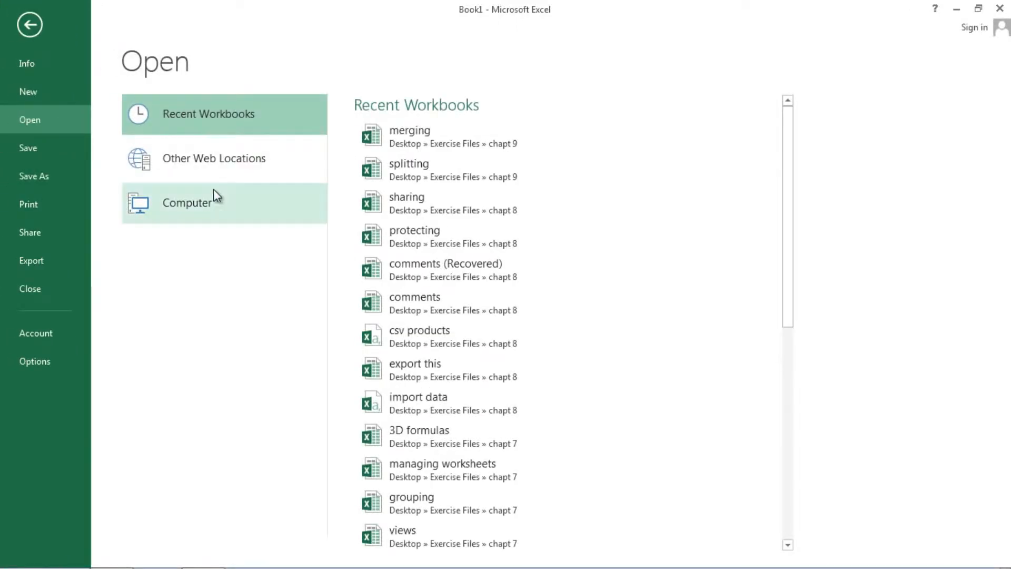
left_click(208, 198)
left_click(427, 167)
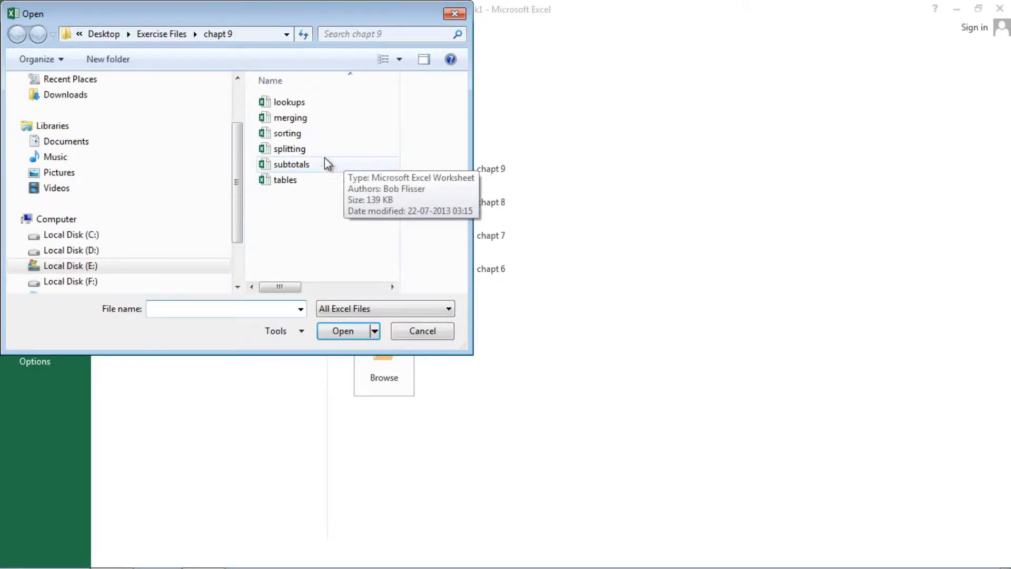
left_click(288, 135)
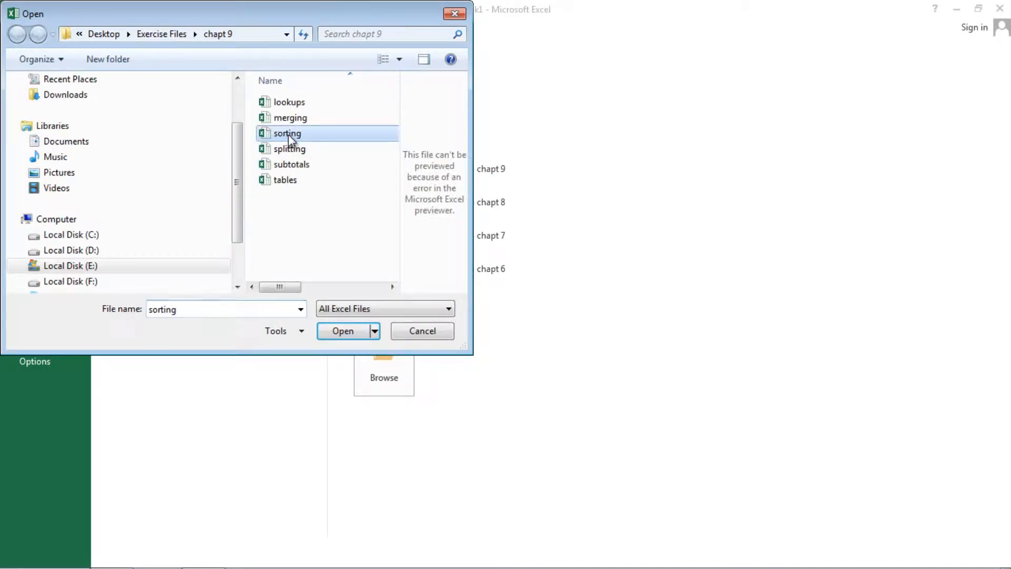
left_click(345, 332)
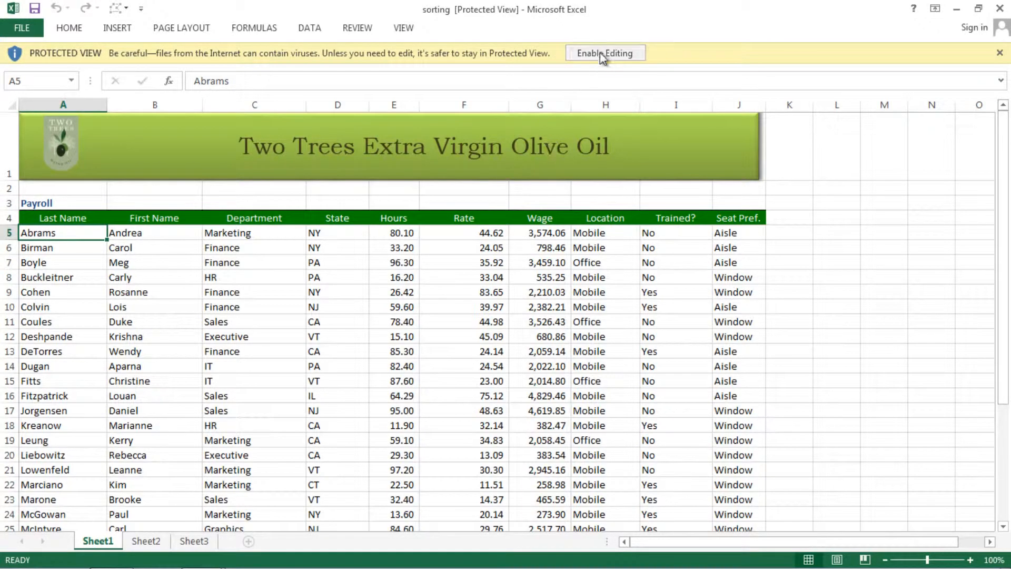
left_click(603, 53)
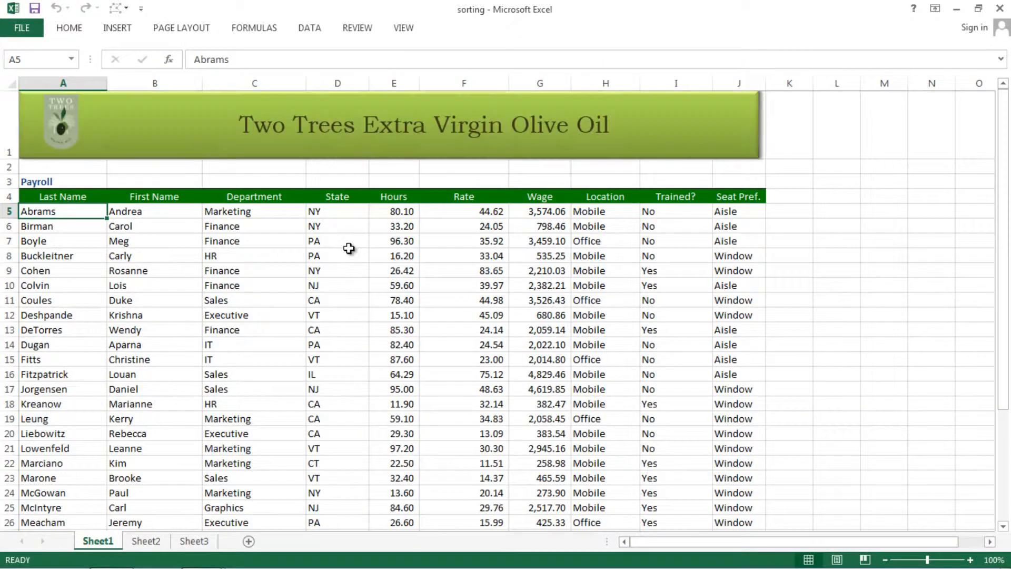
Examine the entries in the Department and State columns of the payroll table on Sheet1
left_click(336, 200)
left_click(251, 200)
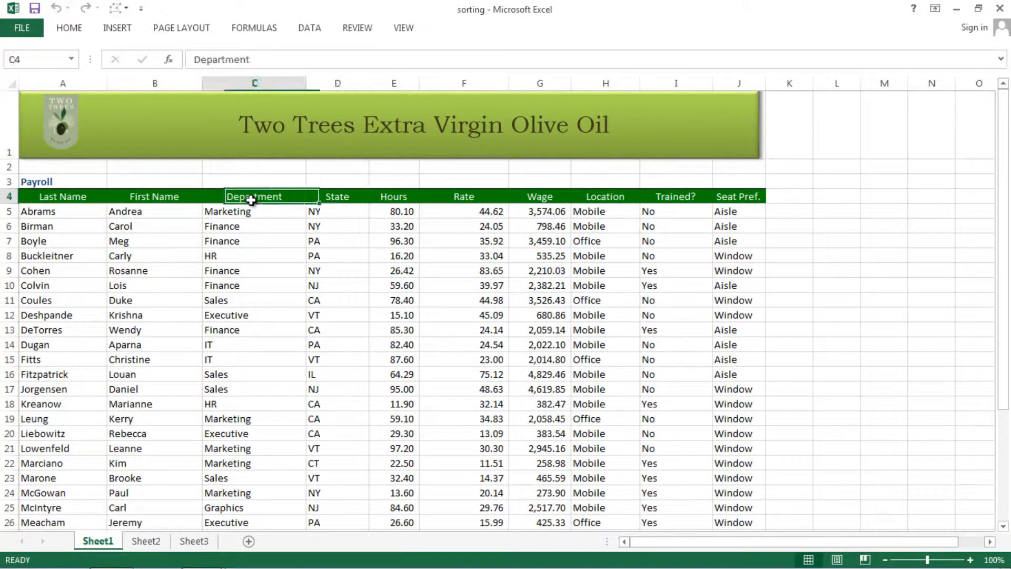
left_click(243, 254)
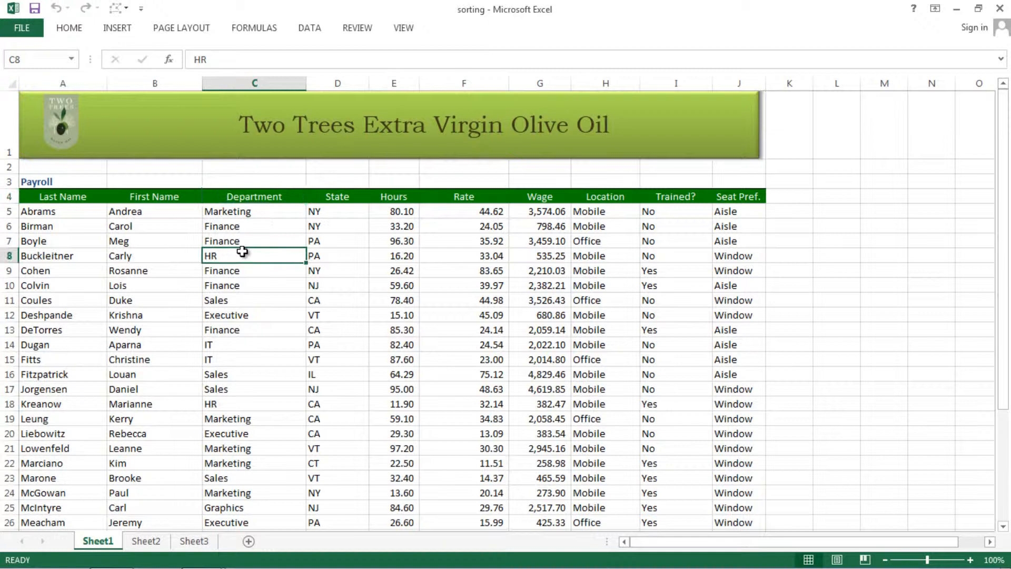
left_click(320, 271)
left_click(258, 310)
left_click(355, 288)
left_click(260, 289)
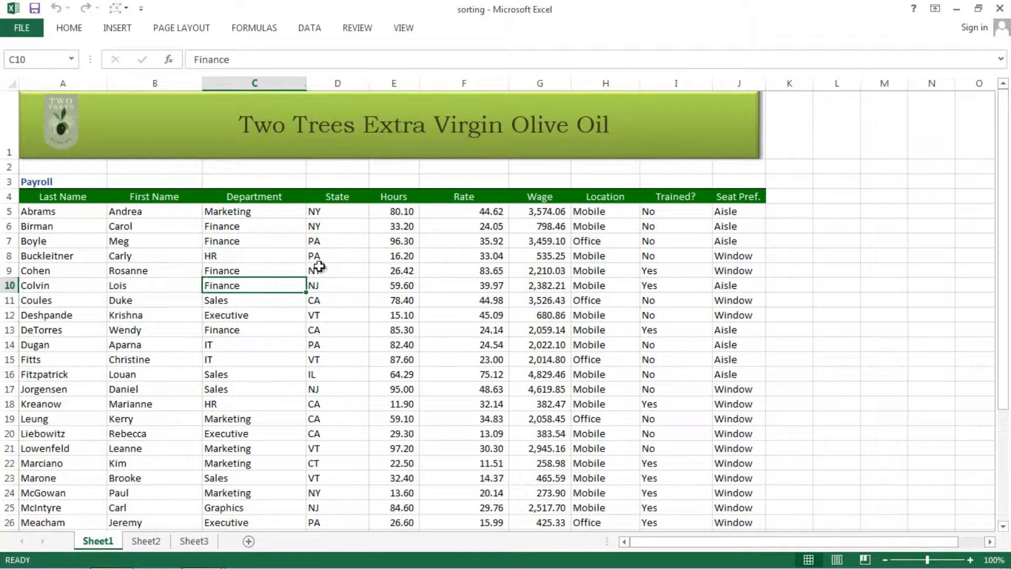
left_click(317, 267)
left_click(266, 268)
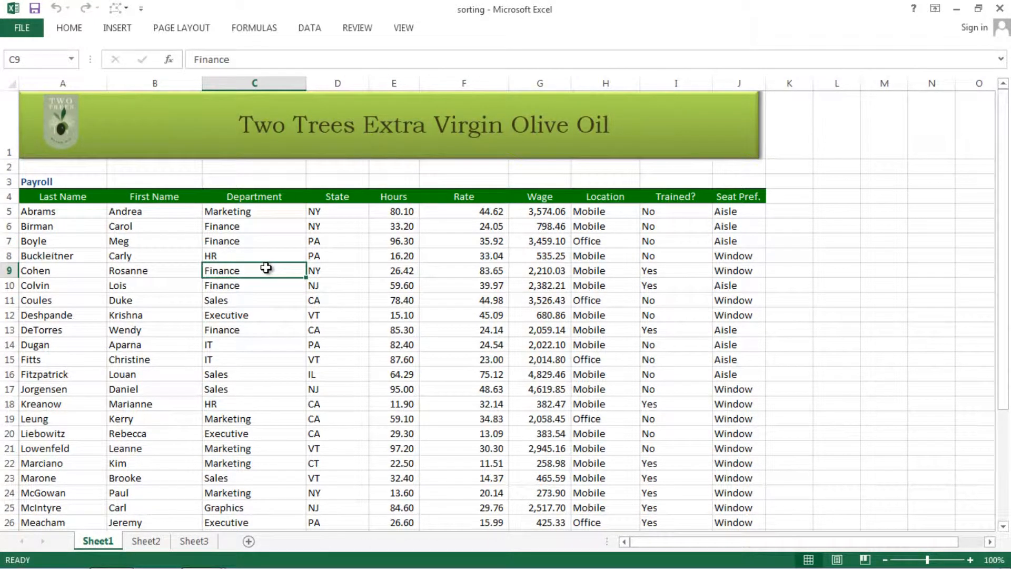
left_click(64, 30)
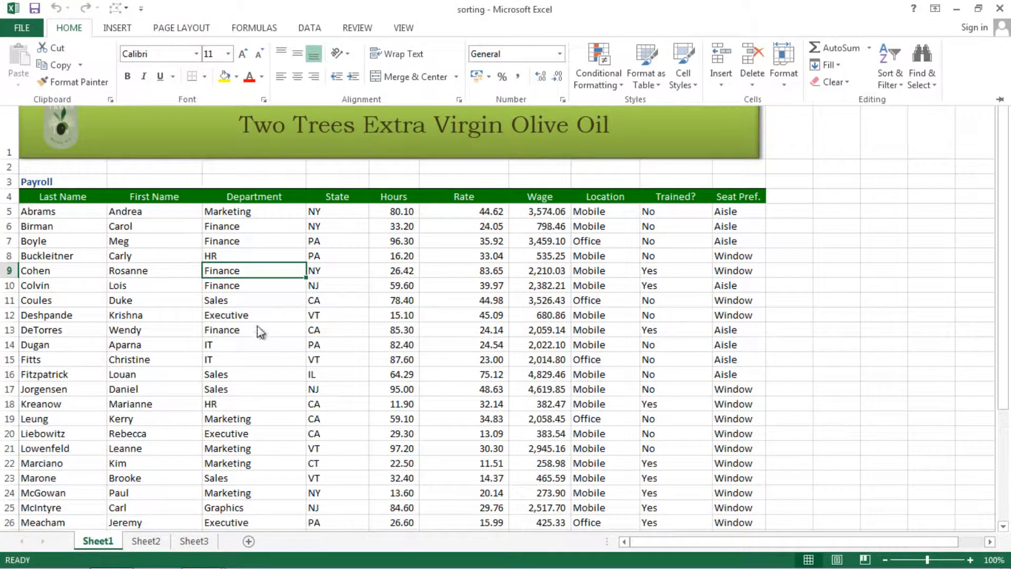
left_click(327, 267)
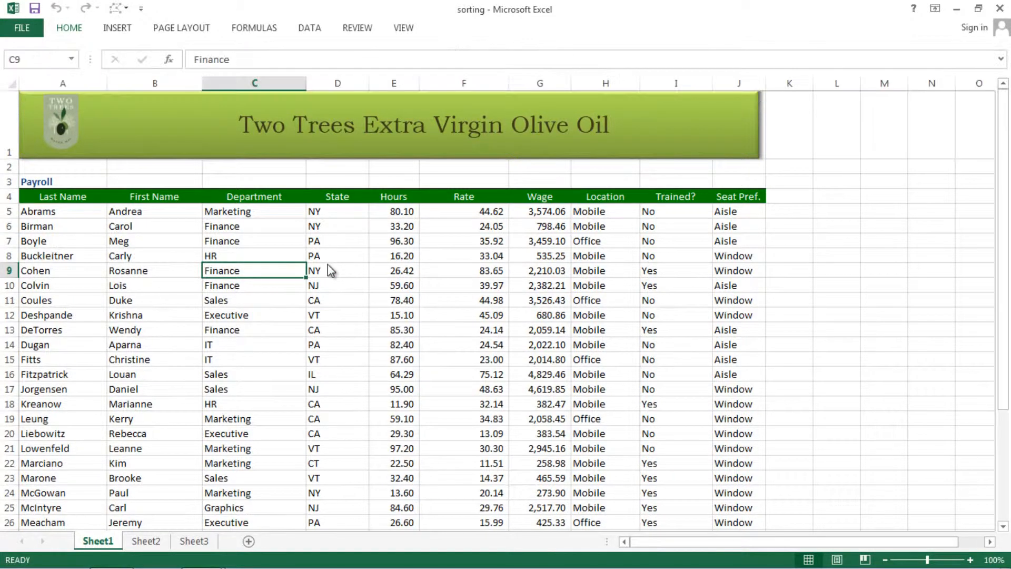
left_click(327, 267)
left_click(262, 265)
left_click(315, 268)
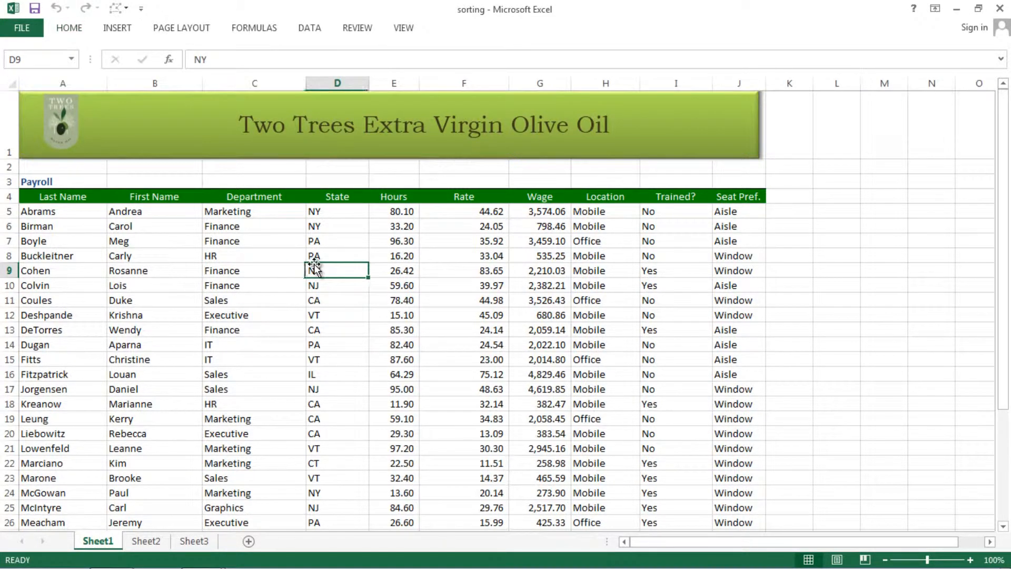
left_click(243, 272)
left_click(235, 298)
left_click(328, 296)
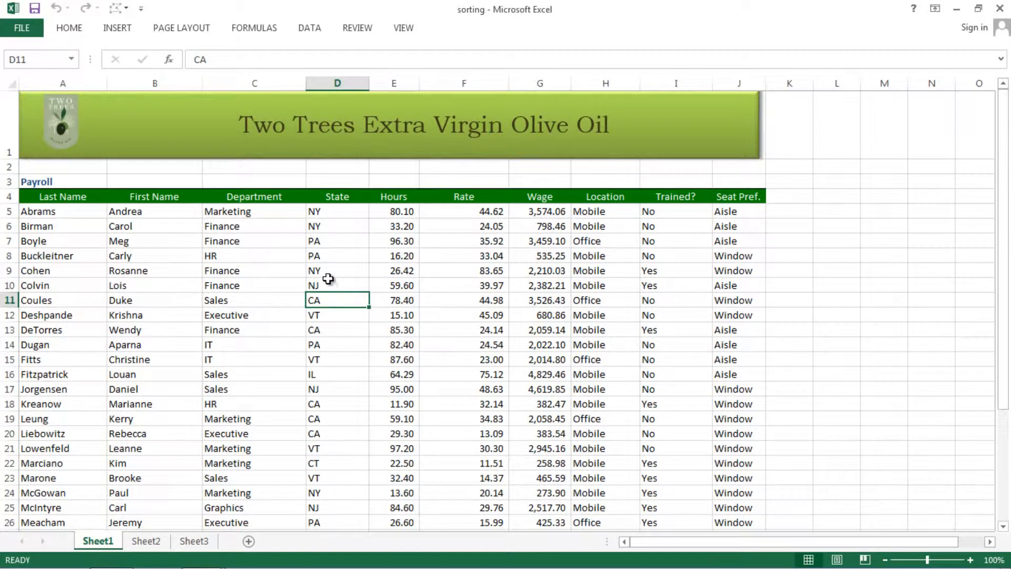
Sort the payroll table by Department from A to Z
left_click(223, 255)
left_click(232, 282)
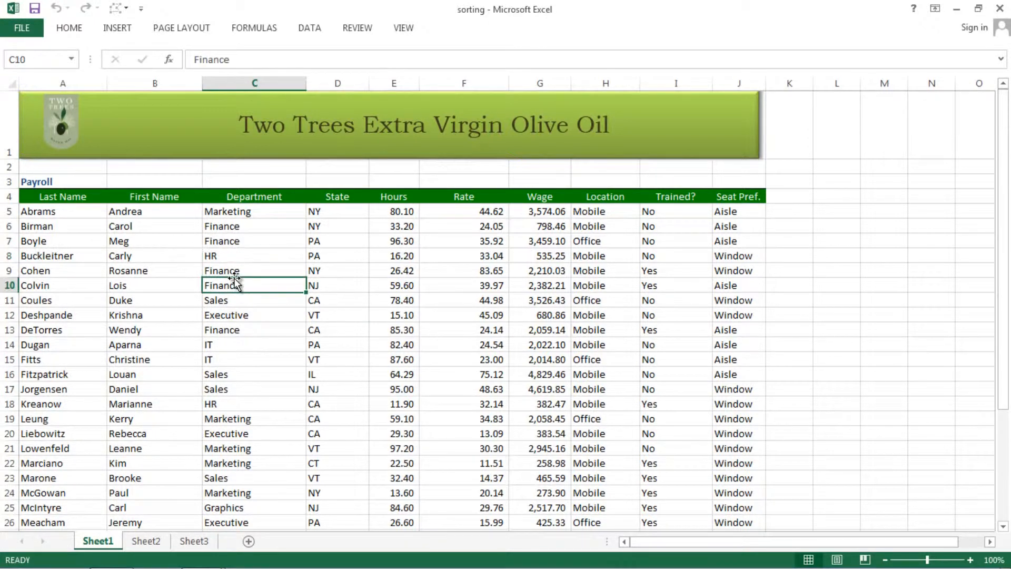
left_click(75, 32)
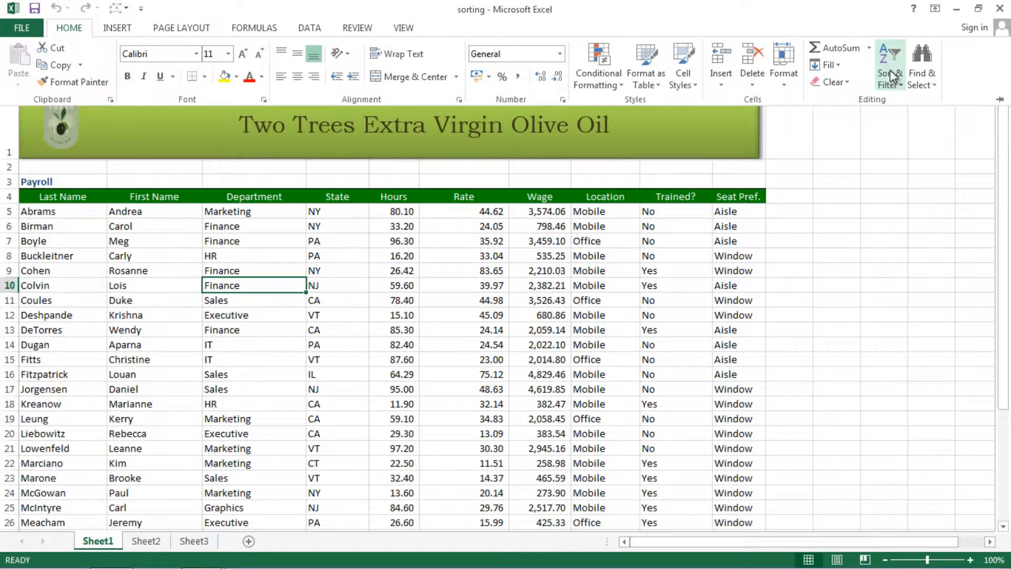
left_click(889, 71)
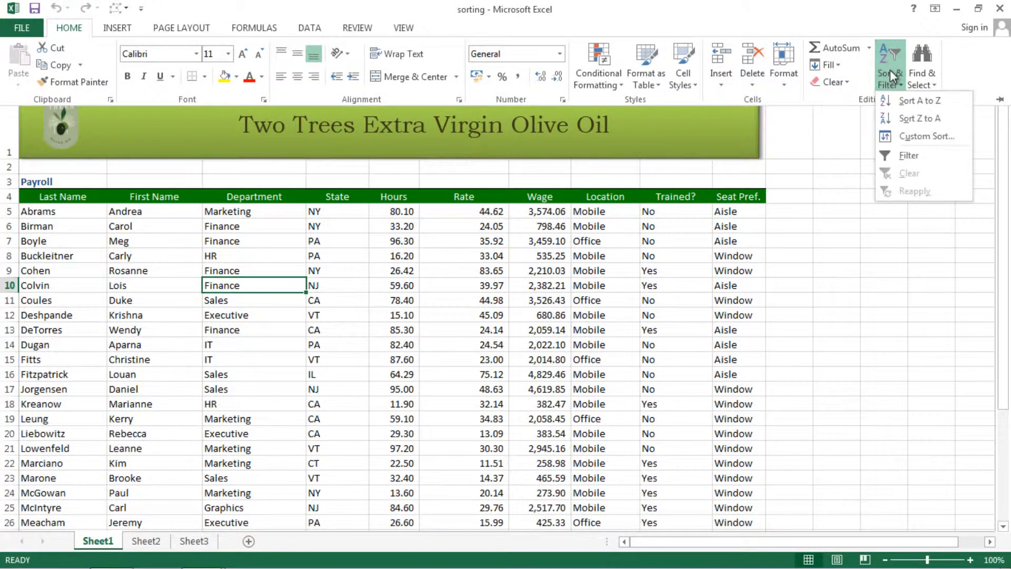
left_click(907, 103)
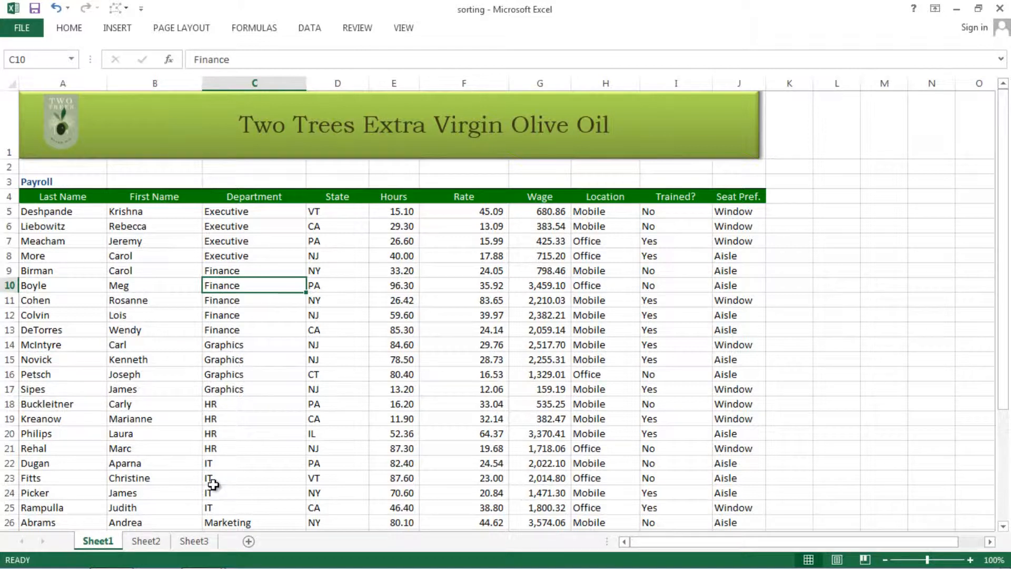
Review the order of the Department column down the whole payroll list
left_click(239, 212)
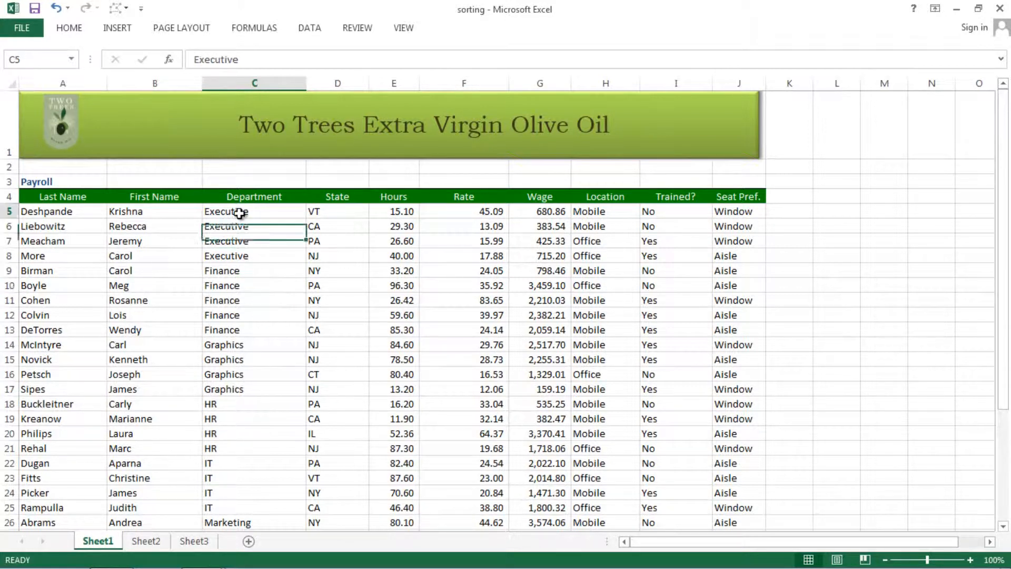
left_click(238, 284)
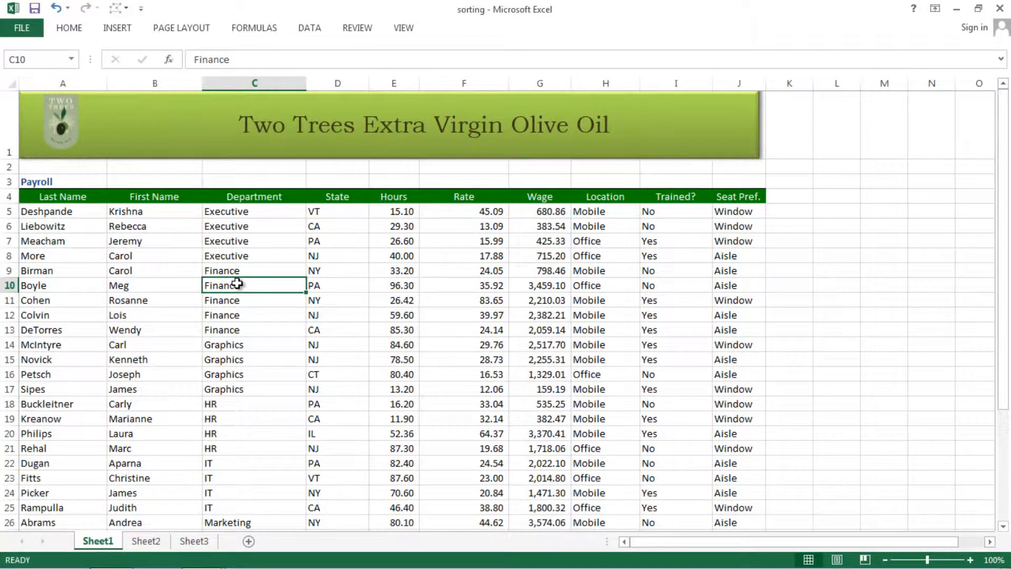
scroll(238, 285, "down", 1)
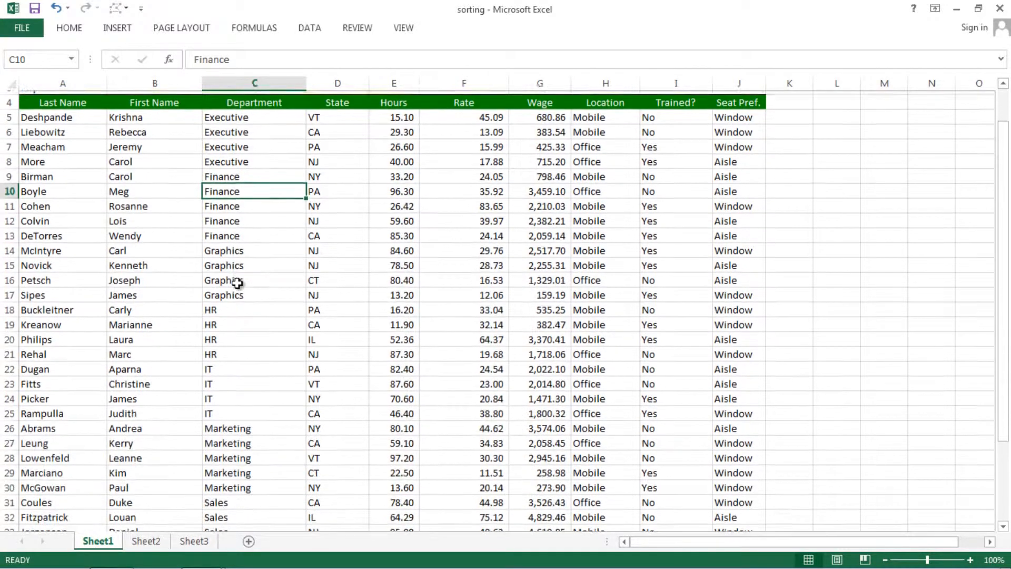
left_click(237, 274)
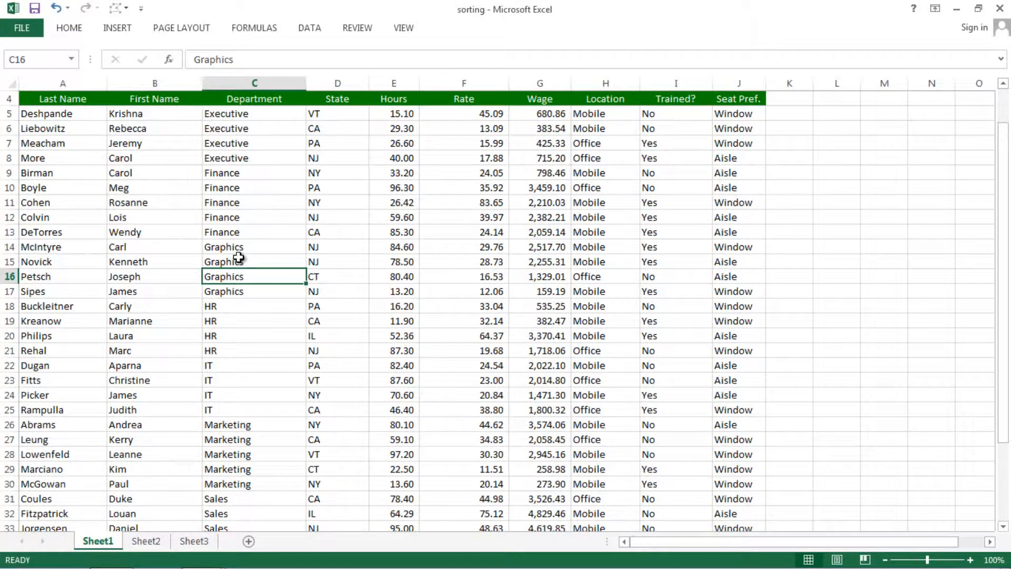
scroll(238, 256, "down", 3)
scroll(239, 257, "up", 4)
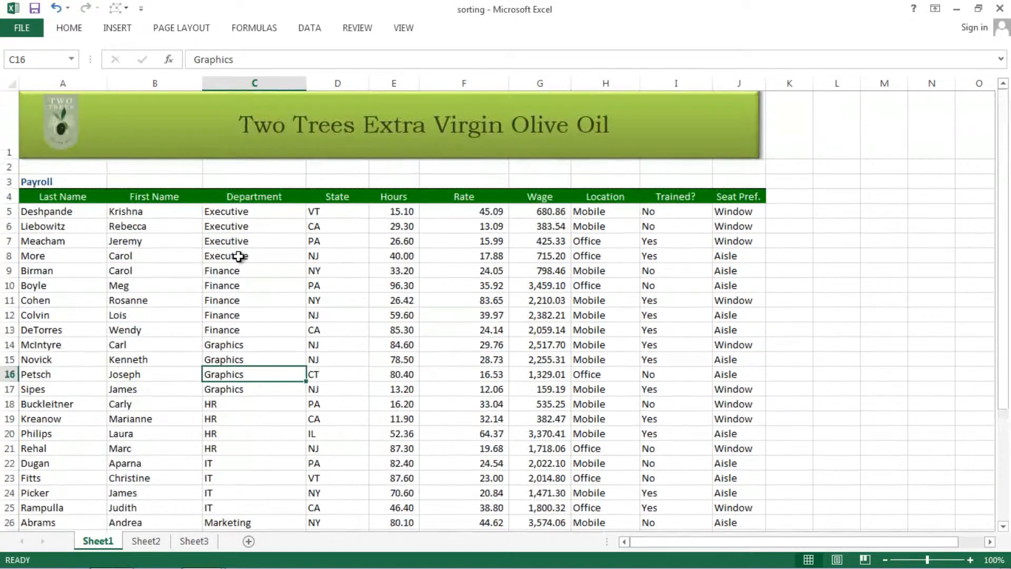
Sort the payroll table by State from A to Z
left_click(332, 287)
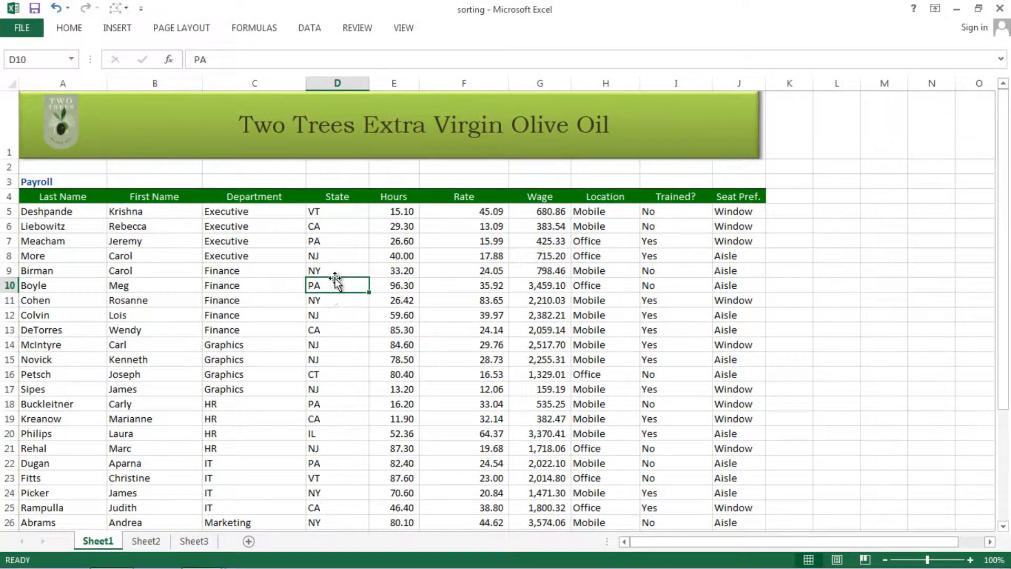
left_click(71, 30)
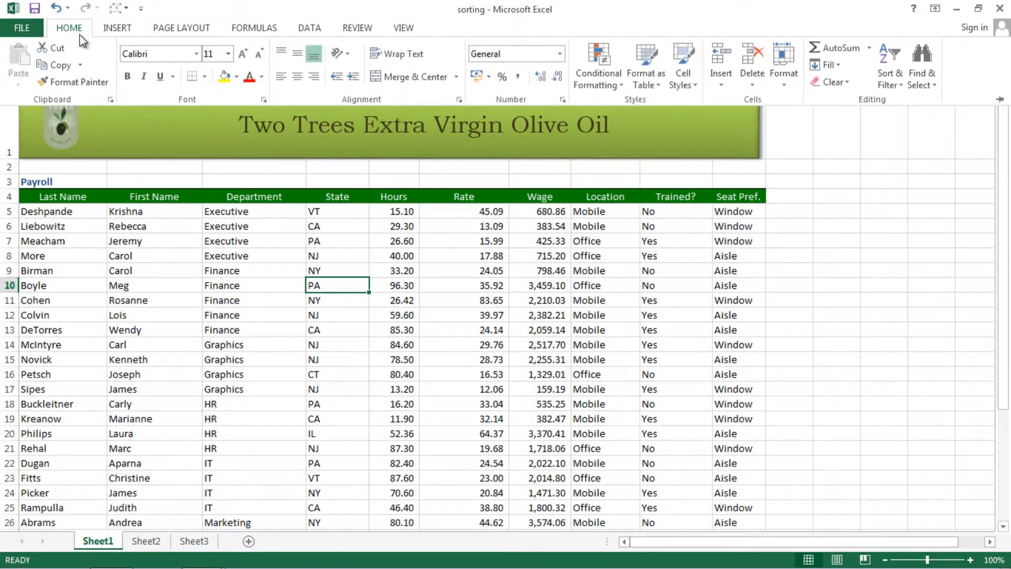
left_click(896, 79)
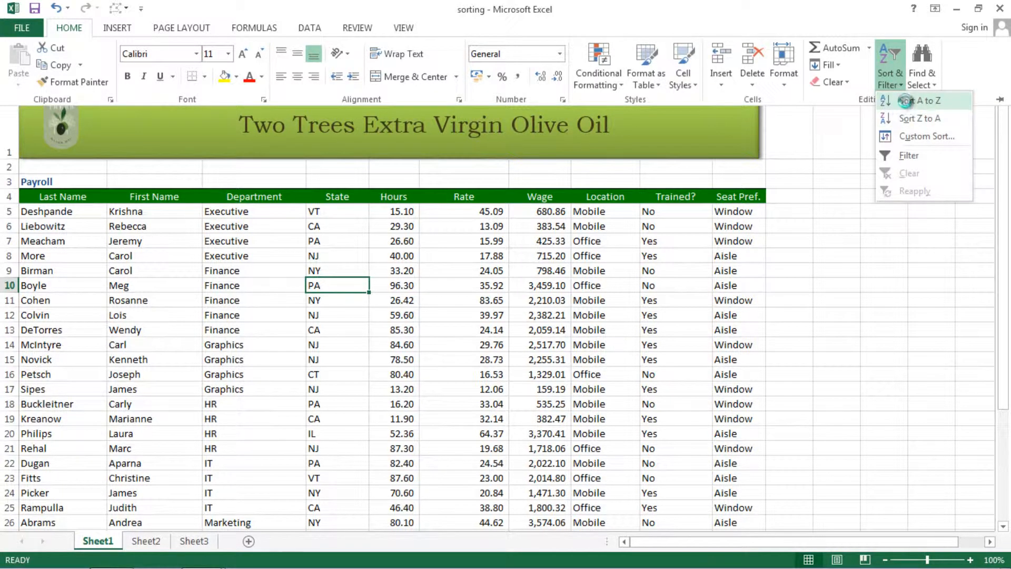
left_click(902, 101)
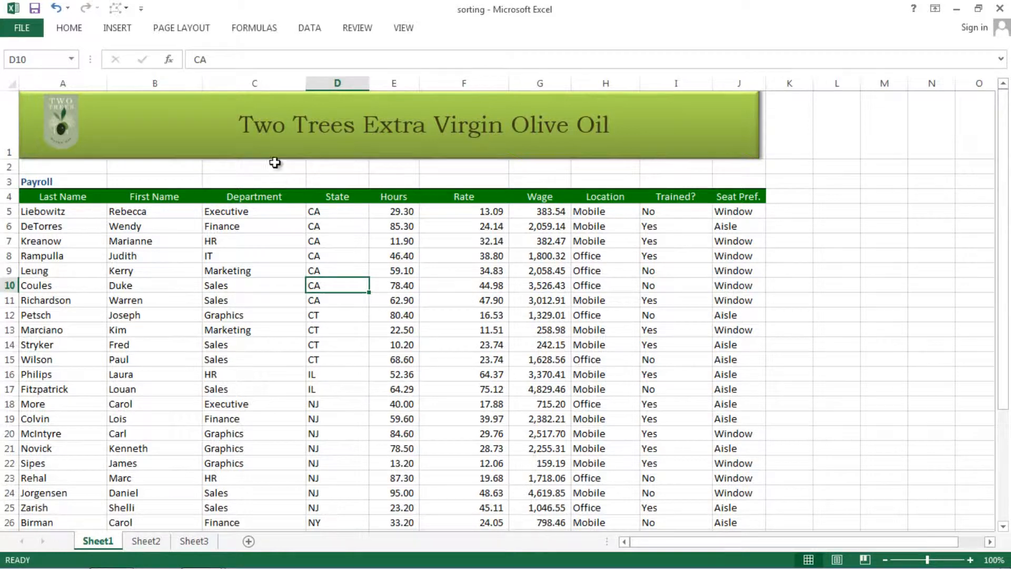
Sort the payroll table by State in descending order, Z to A
left_click(79, 31)
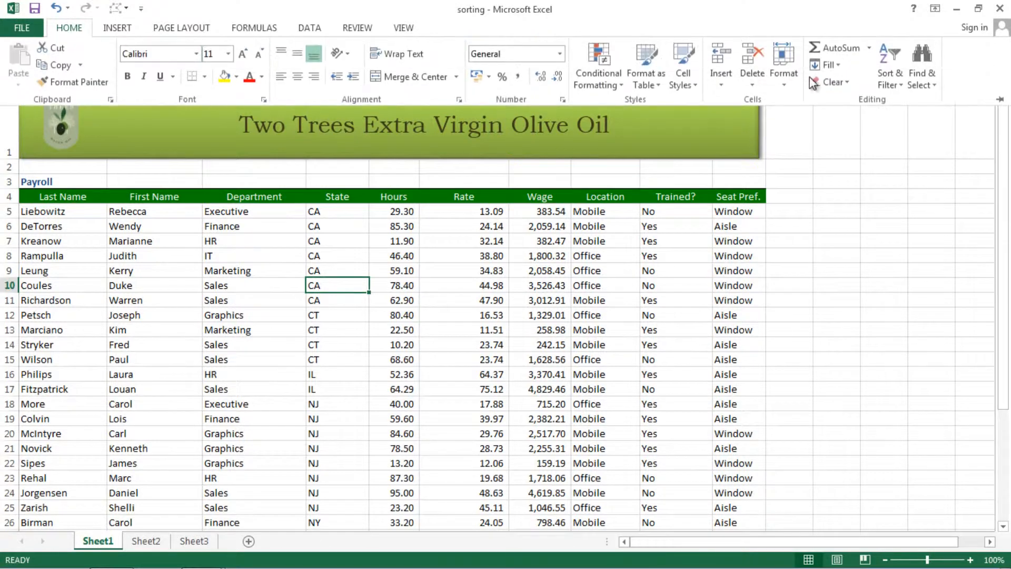
left_click(887, 74)
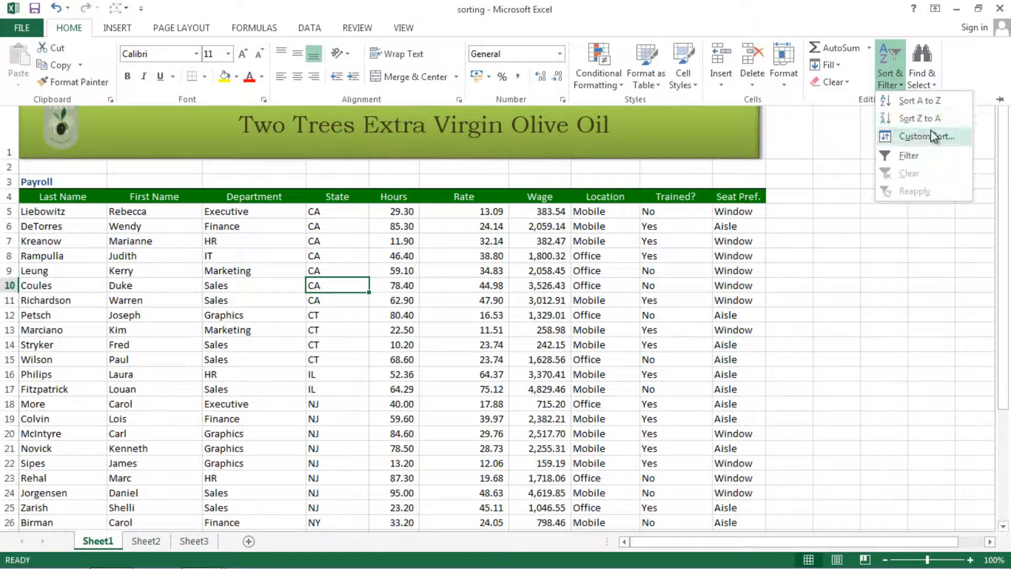
left_click(920, 119)
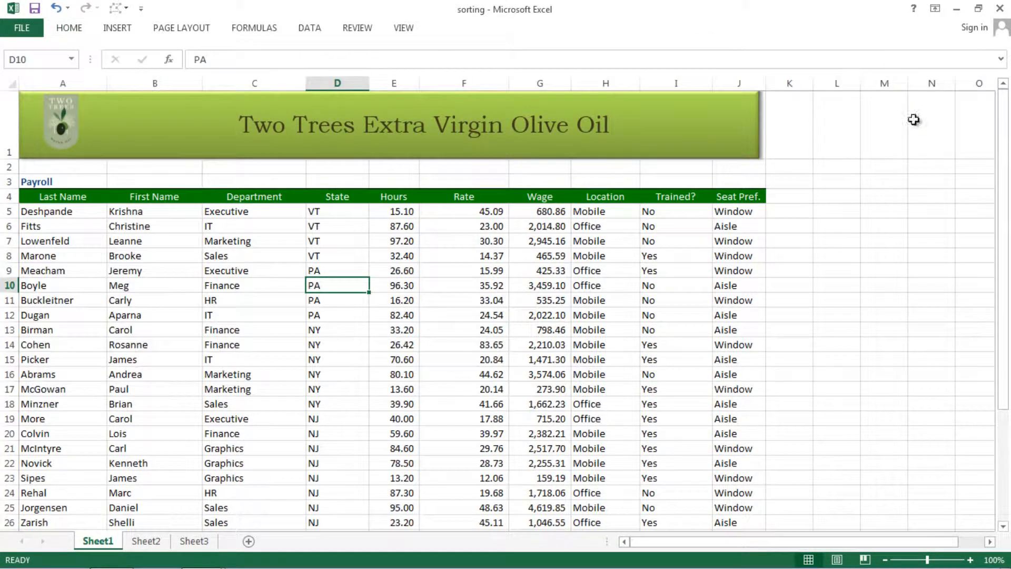
Check the order of the entries in the State column of the payroll table
left_click(333, 213)
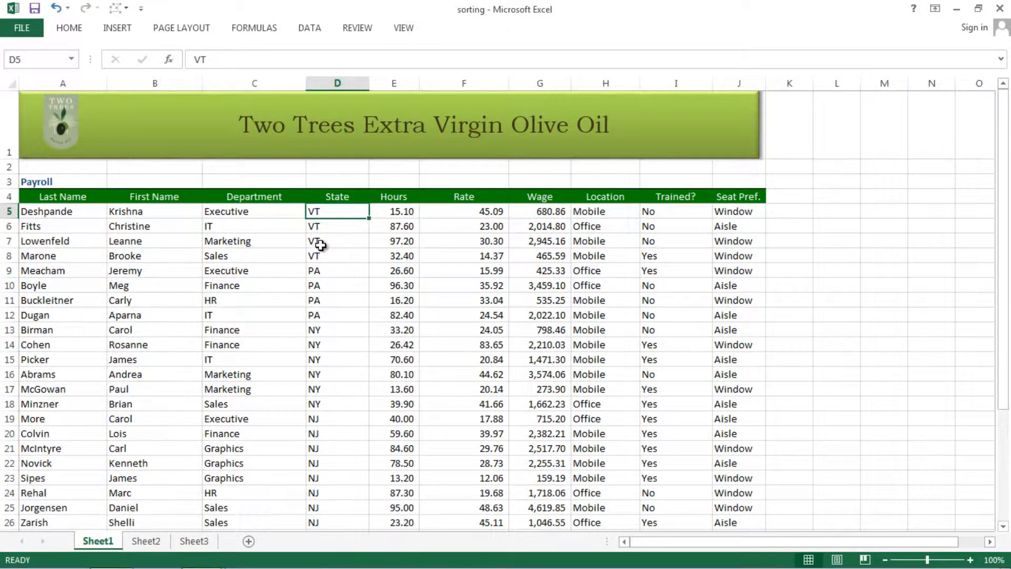
left_click(322, 243)
left_click(330, 285)
left_click(329, 314)
left_click(330, 329)
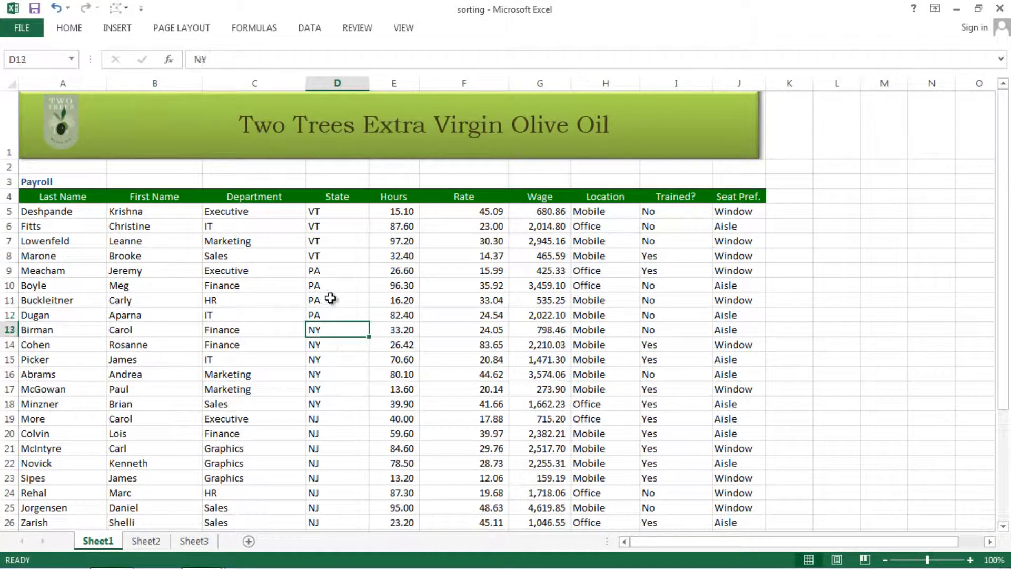
left_click(334, 242)
left_click(330, 225)
left_click(336, 282)
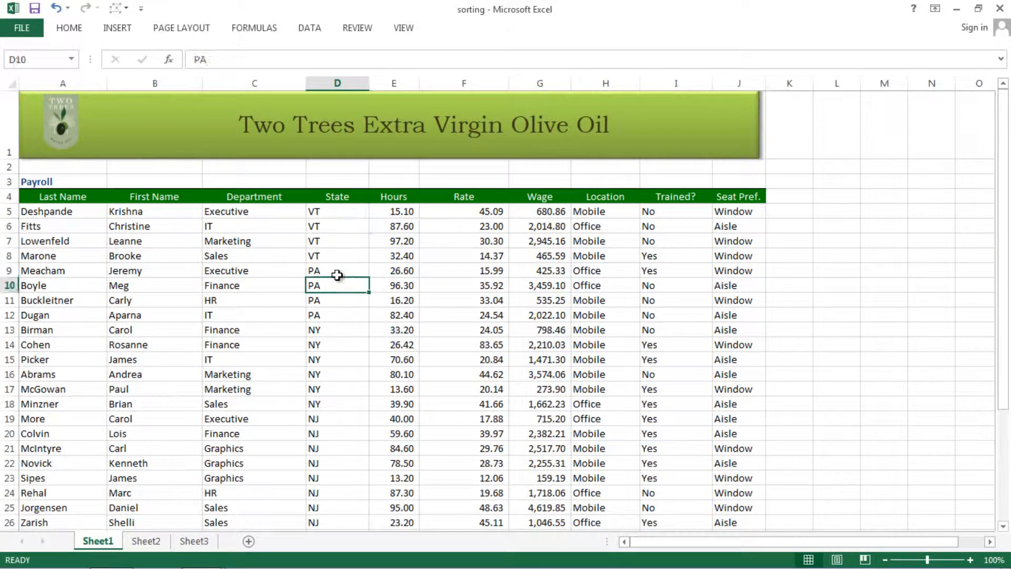
left_click(329, 242)
left_click(270, 240)
Start a custom sort of the payroll table with State as the first level, sorted on Values from A to Z
left_click(327, 226)
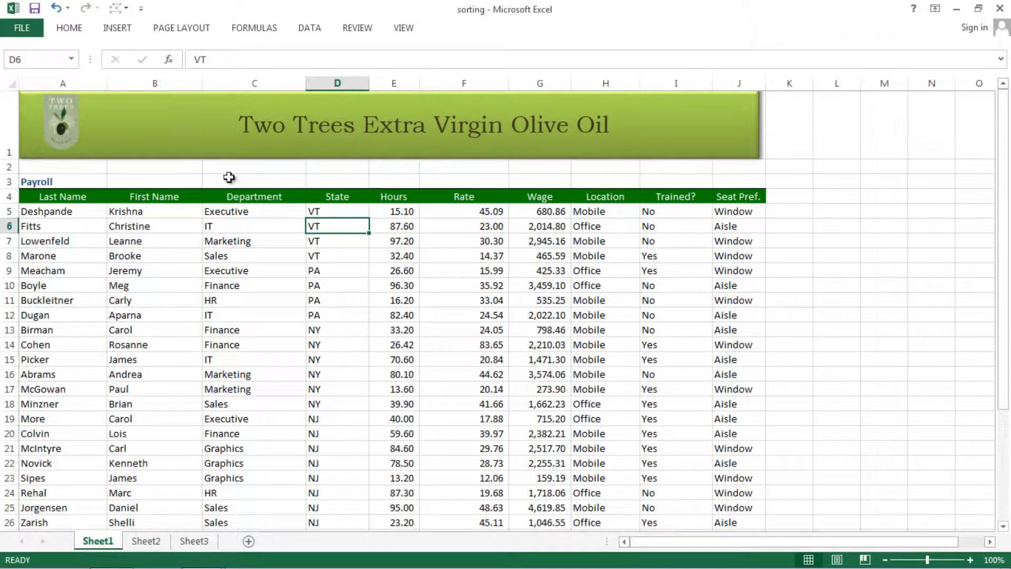
left_click(65, 30)
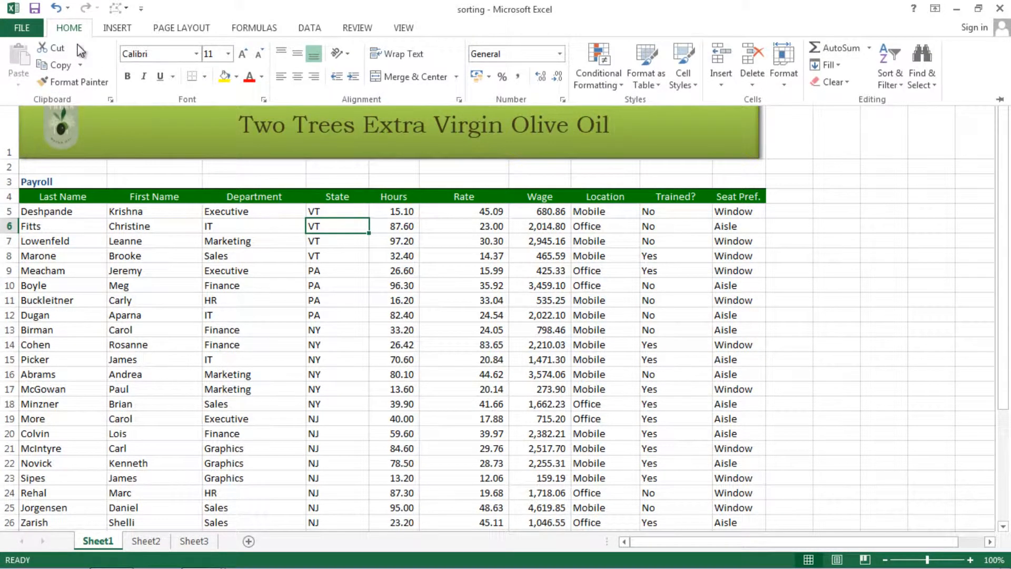
left_click(900, 87)
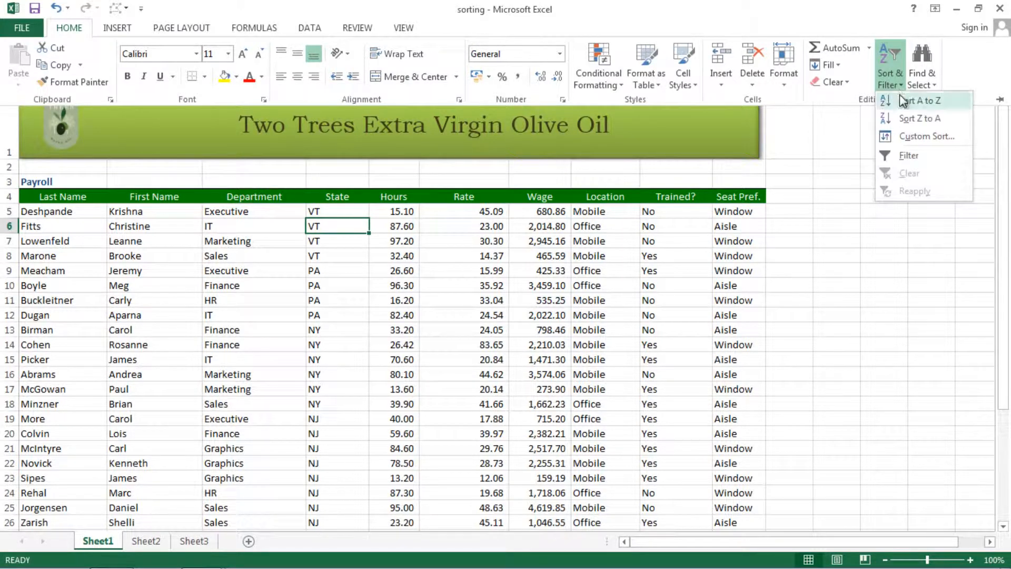
left_click(907, 138)
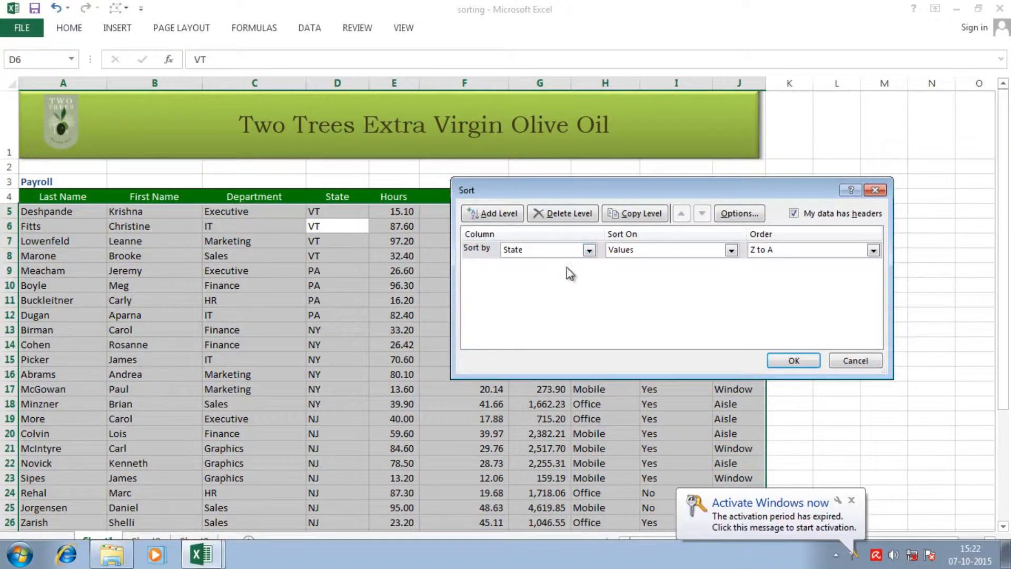
left_click(849, 500)
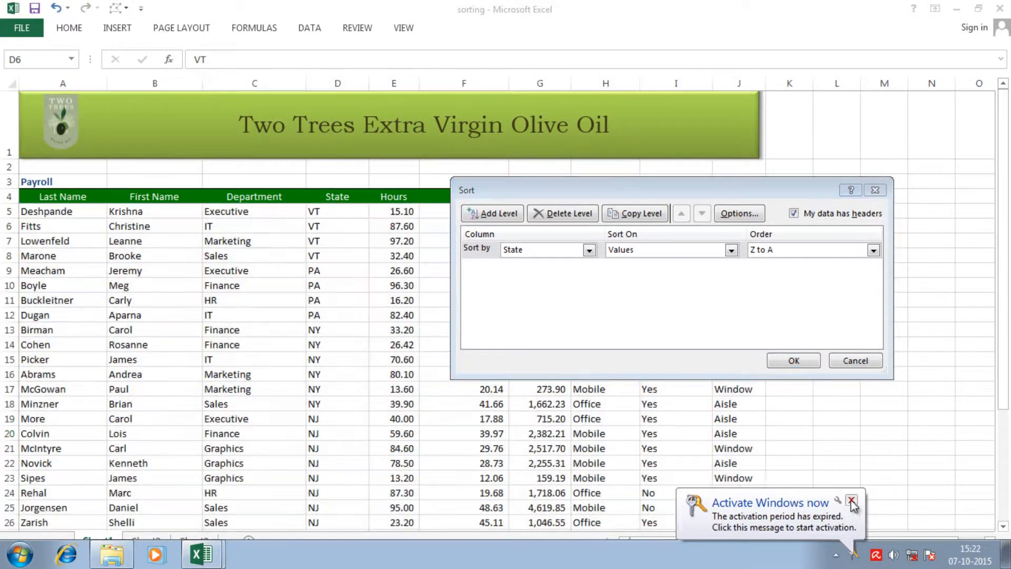
left_click(589, 250)
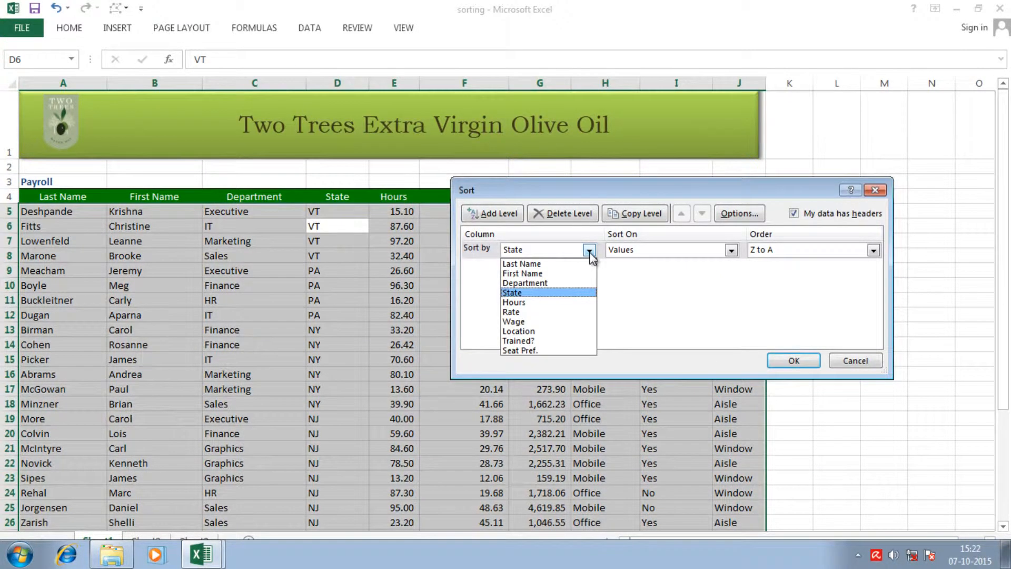
left_click(519, 293)
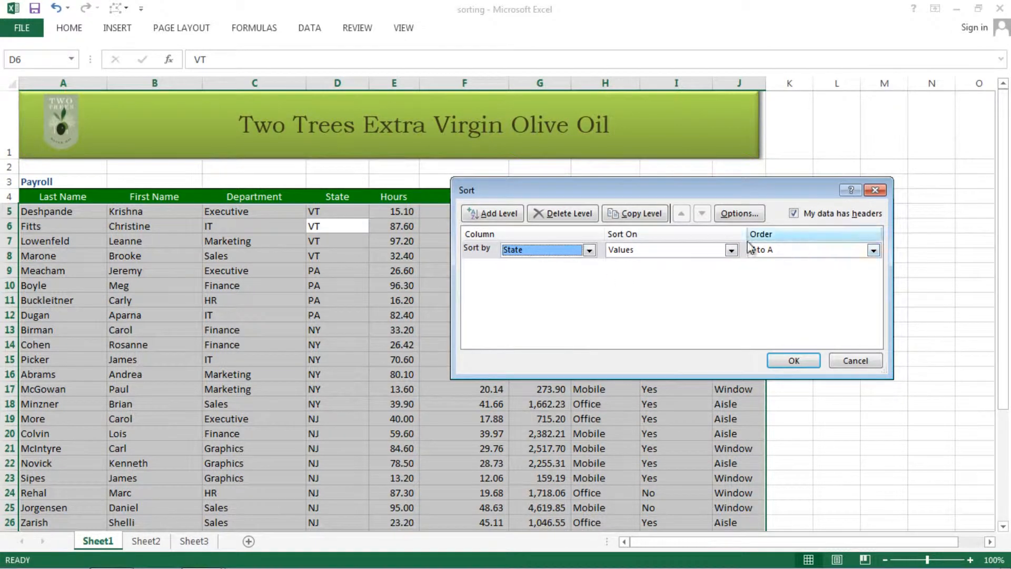
left_click(874, 250)
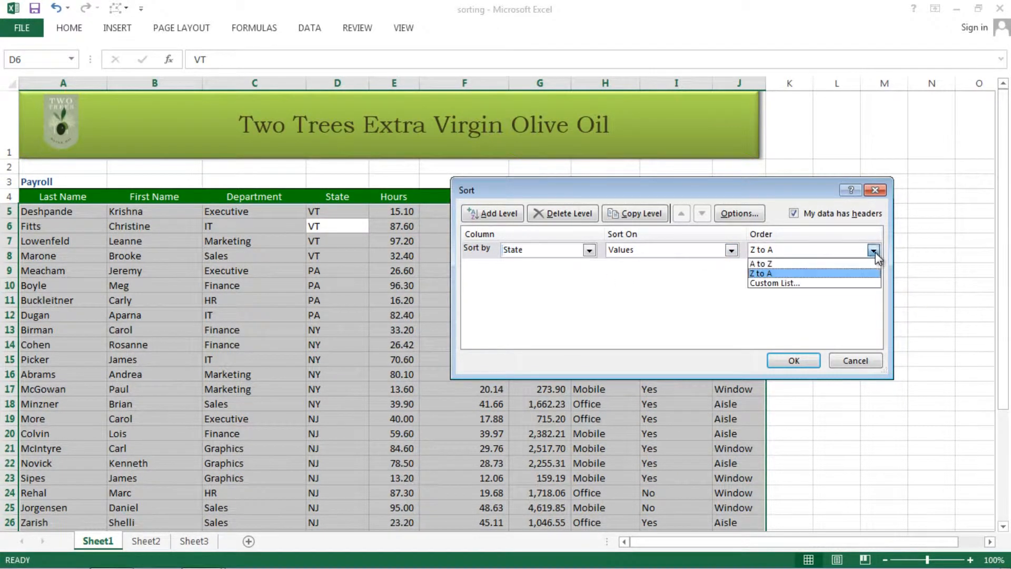
left_click(792, 265)
left_click(731, 251)
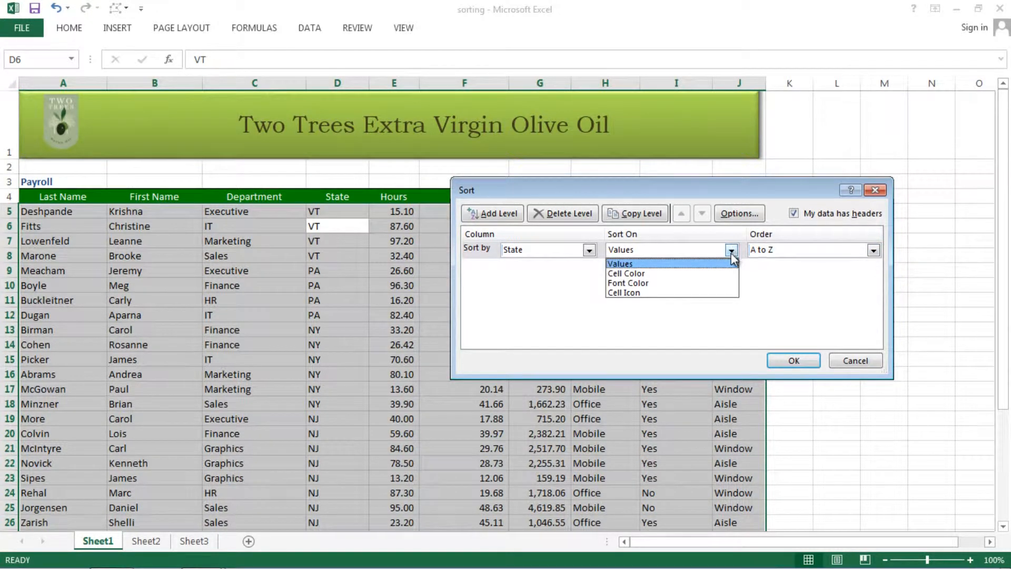
left_click(725, 262)
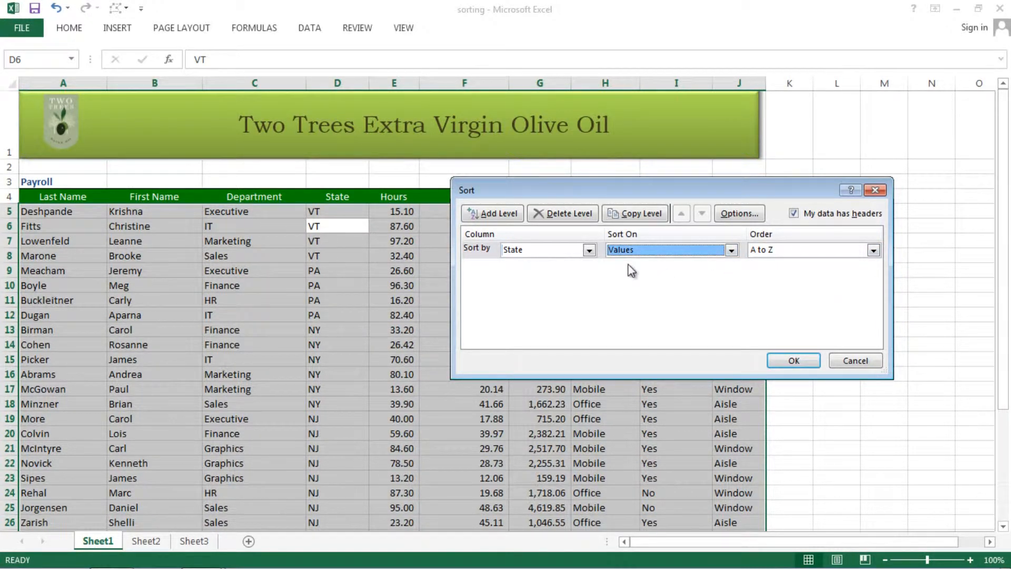
Add Department and First Name as further sort levels, both on Values from A to Z, and apply the custom sort
left_click(494, 217)
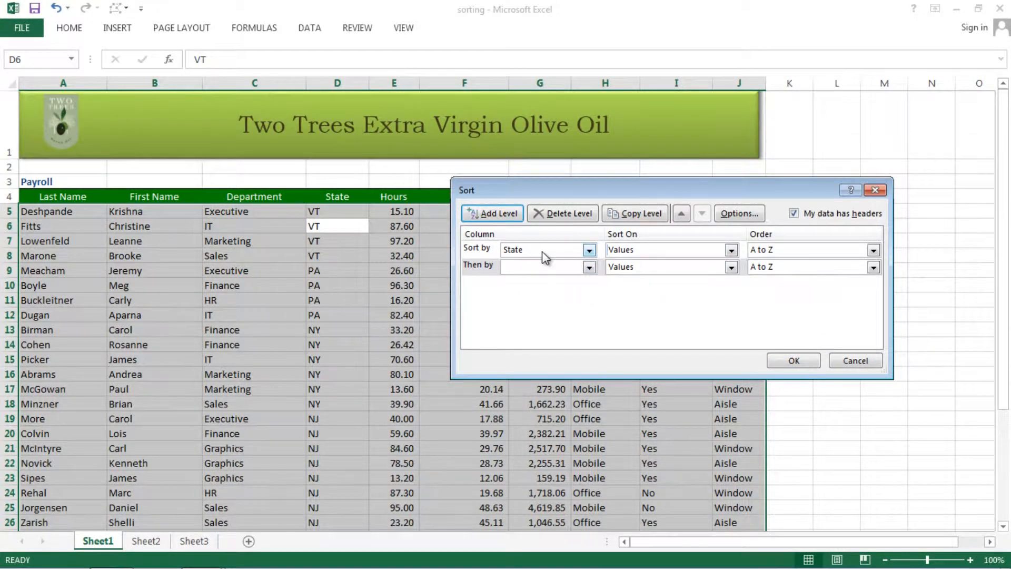
left_click(588, 267)
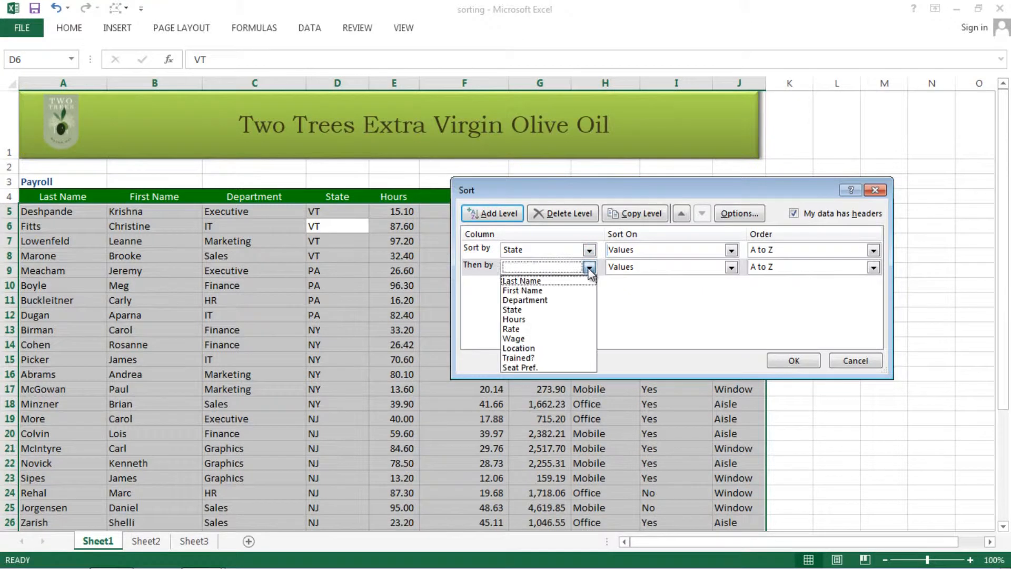
left_click(555, 299)
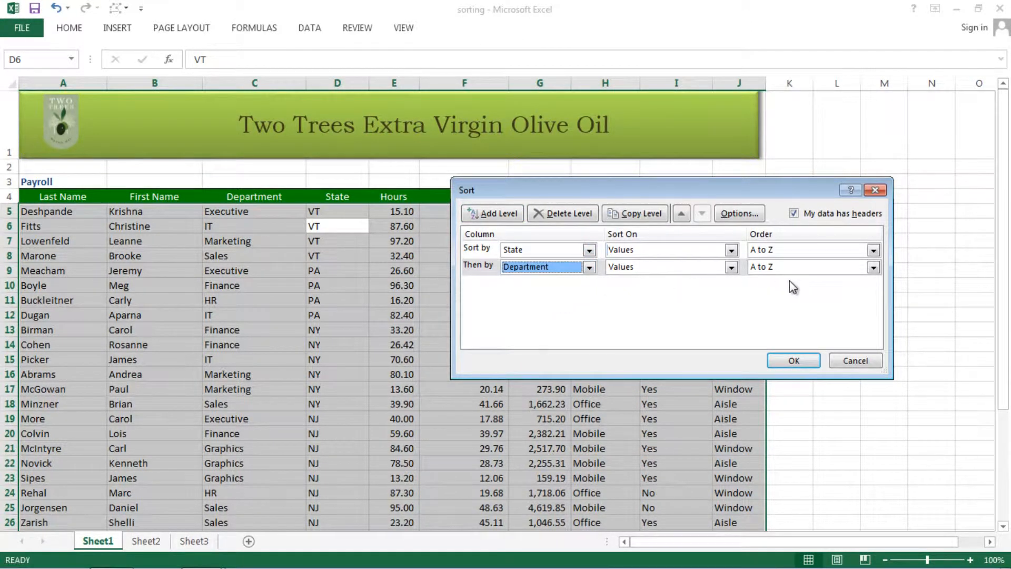
left_click(497, 215)
left_click(589, 284)
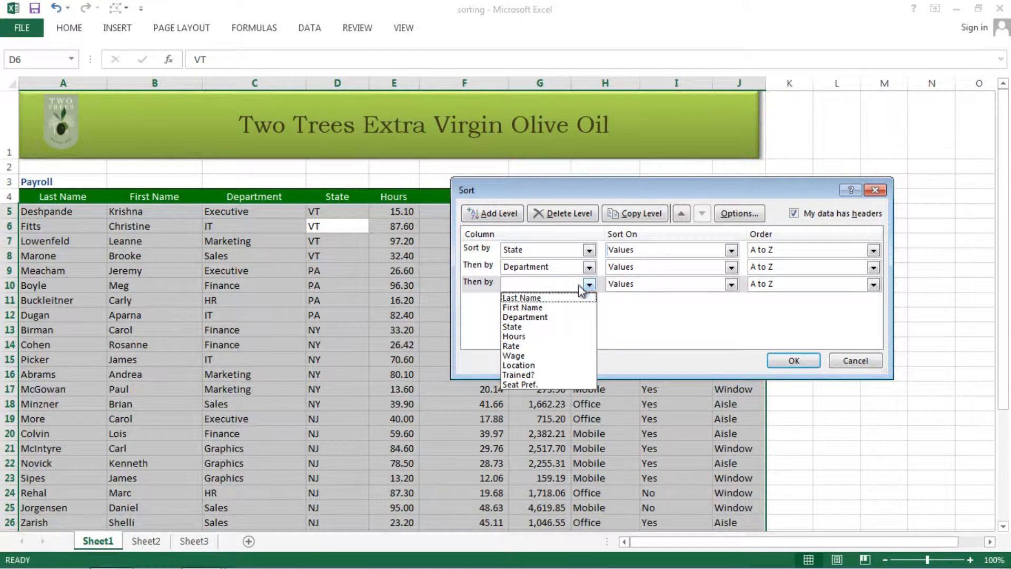
left_click(538, 308)
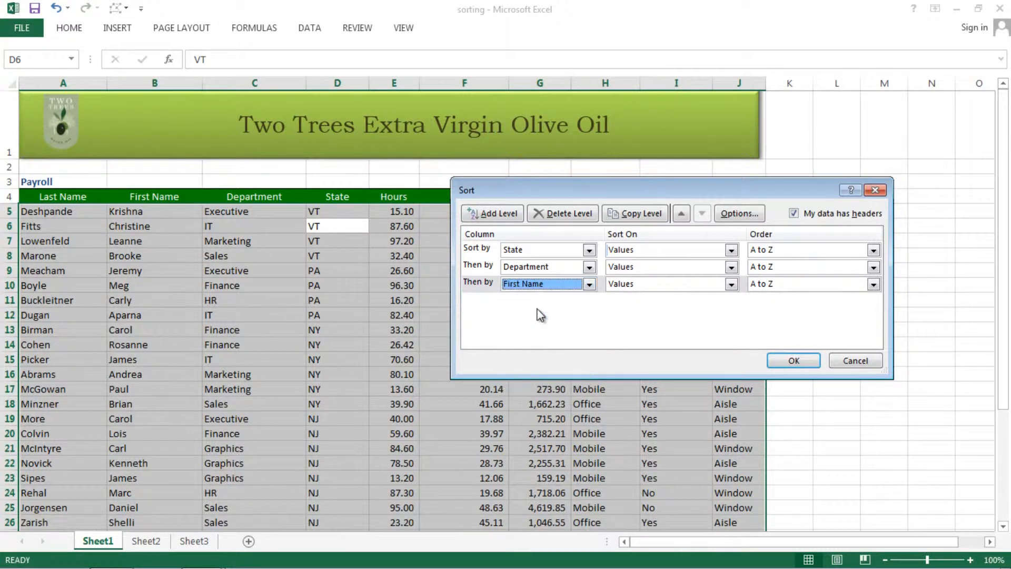
left_click(792, 362)
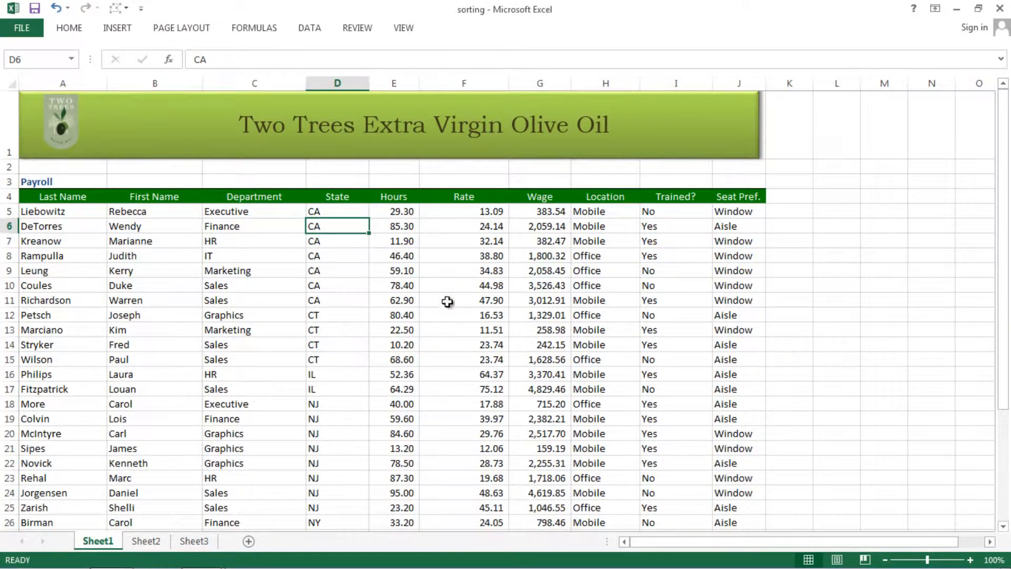
Examine the CA rows of the payroll table, comparing the order of first names within the Sales department
left_click(318, 210)
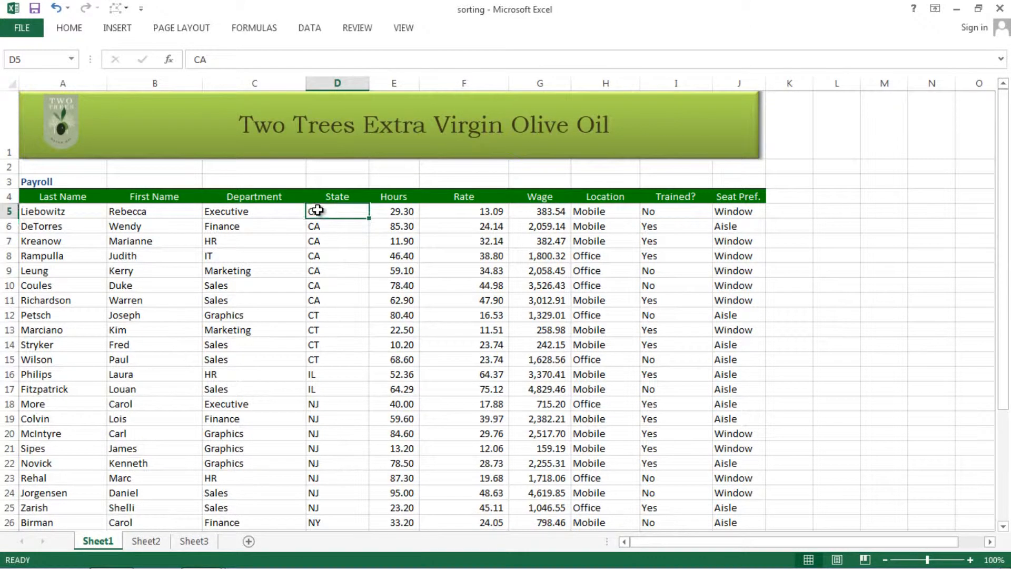
left_click_drag(42, 211, 748, 298)
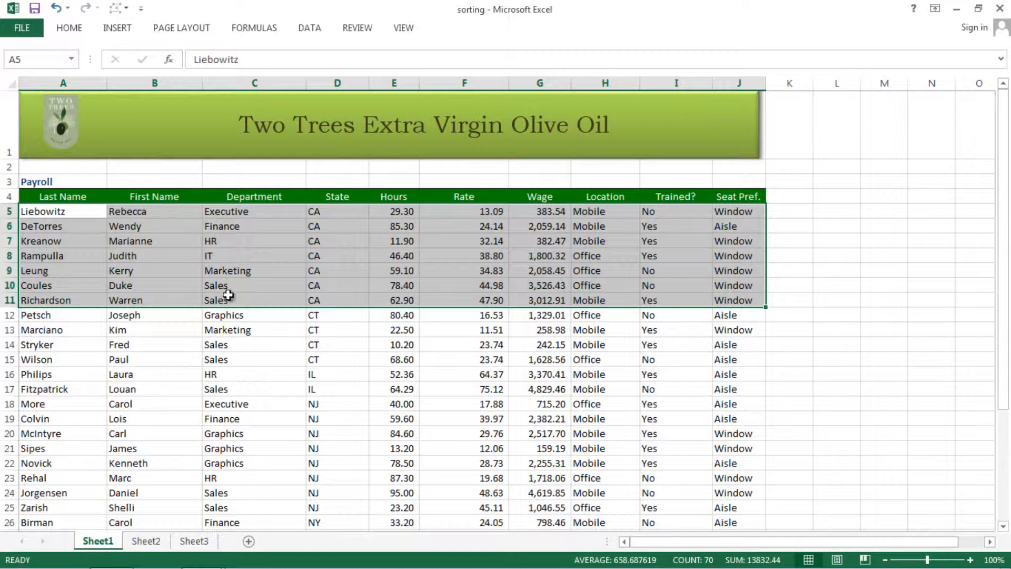
left_click(147, 288)
left_click(146, 301)
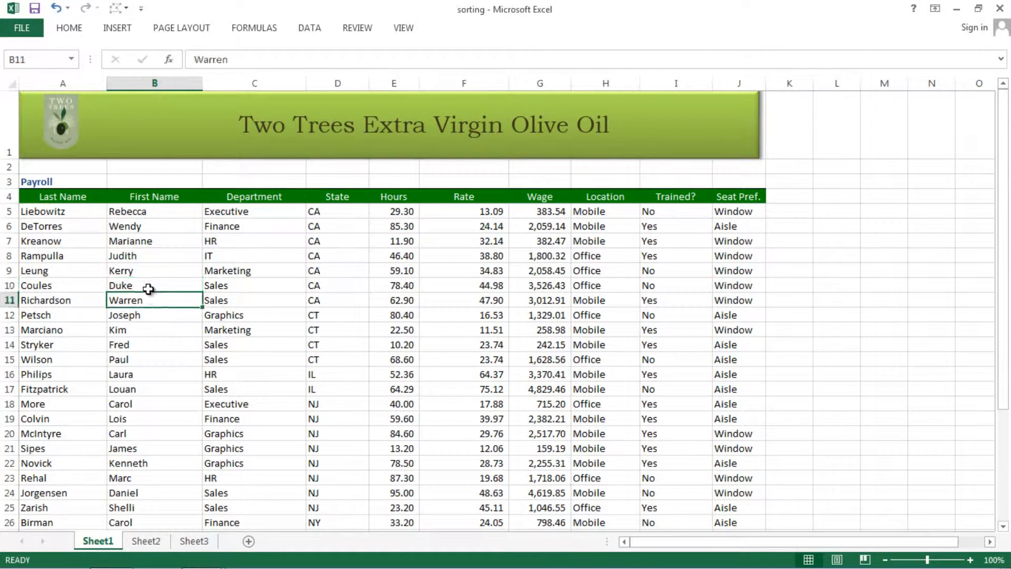
left_click(147, 287)
left_click(150, 299)
left_click(153, 287)
left_click(148, 299)
left_click(148, 285)
left_click(150, 298)
Review the levels defined in the payroll table's custom sort settings
left_click(69, 29)
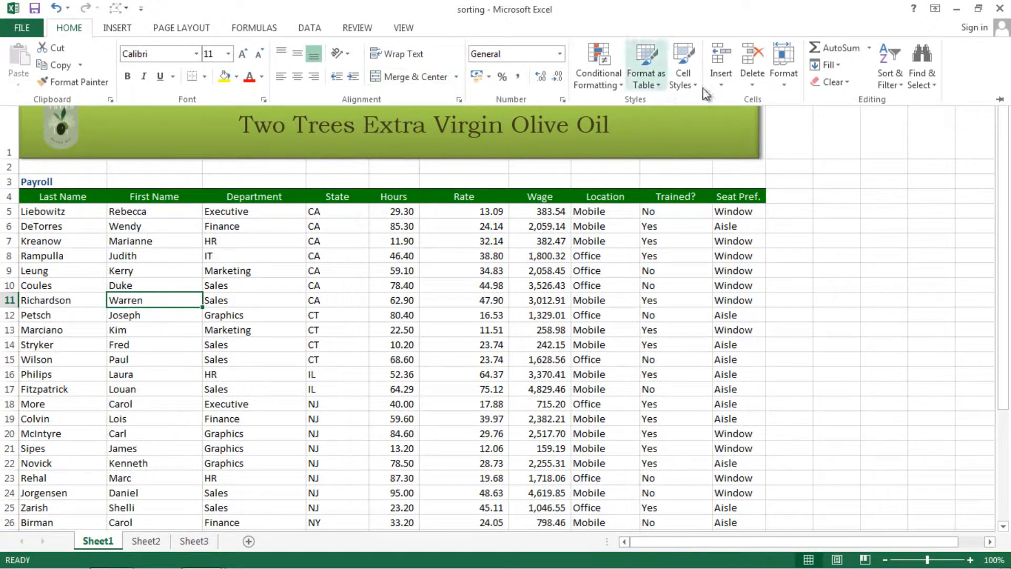
left_click(898, 84)
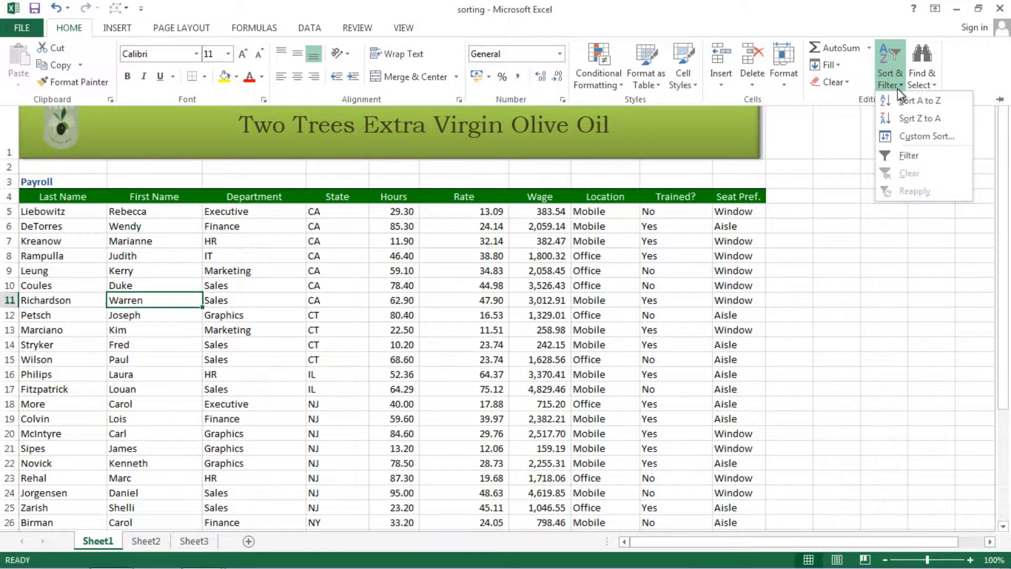
left_click(898, 137)
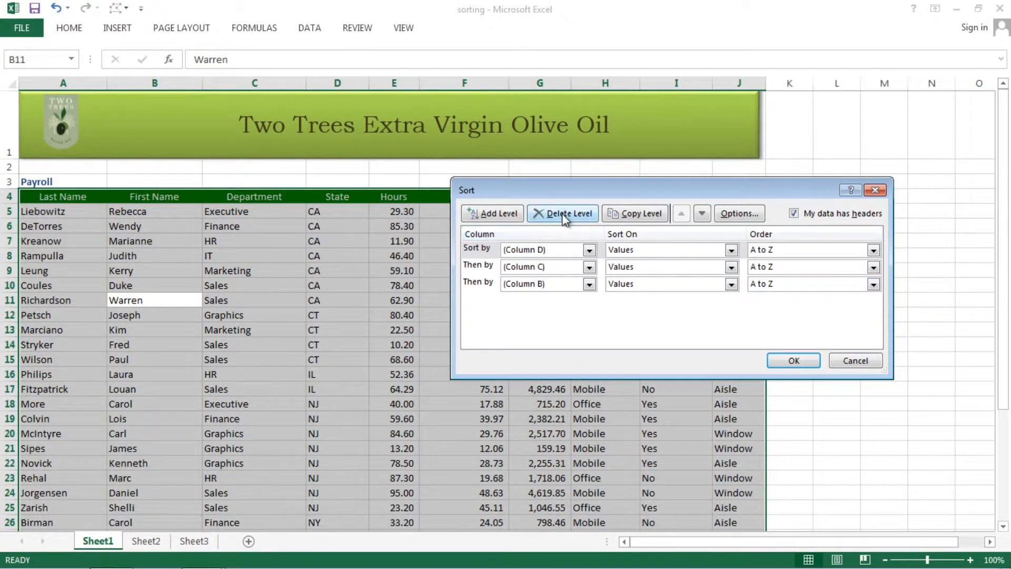
left_click(854, 361)
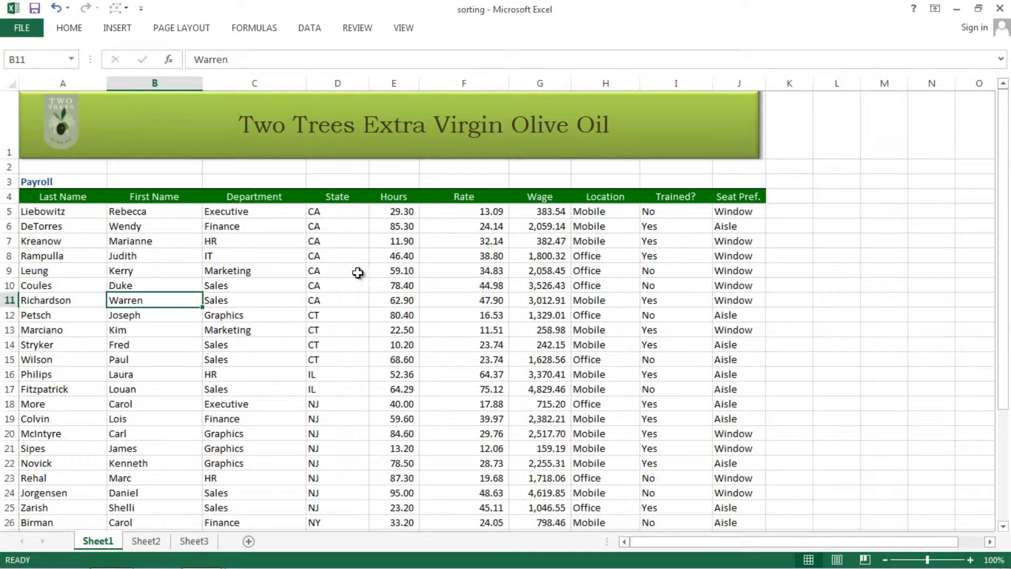
Turn on filtering for the header row of the payroll table
left_click(334, 275)
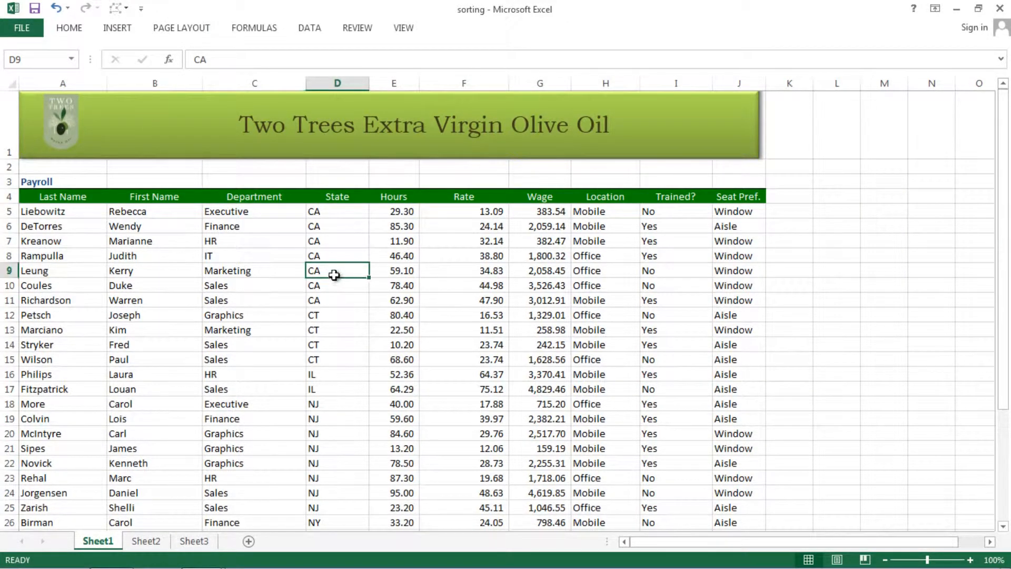
left_click(69, 32)
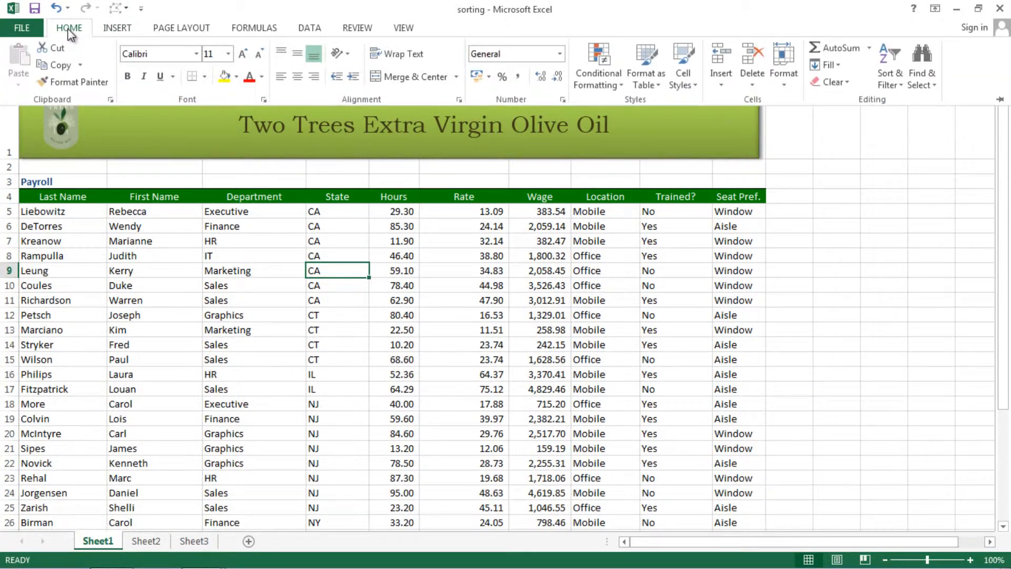
left_click(899, 87)
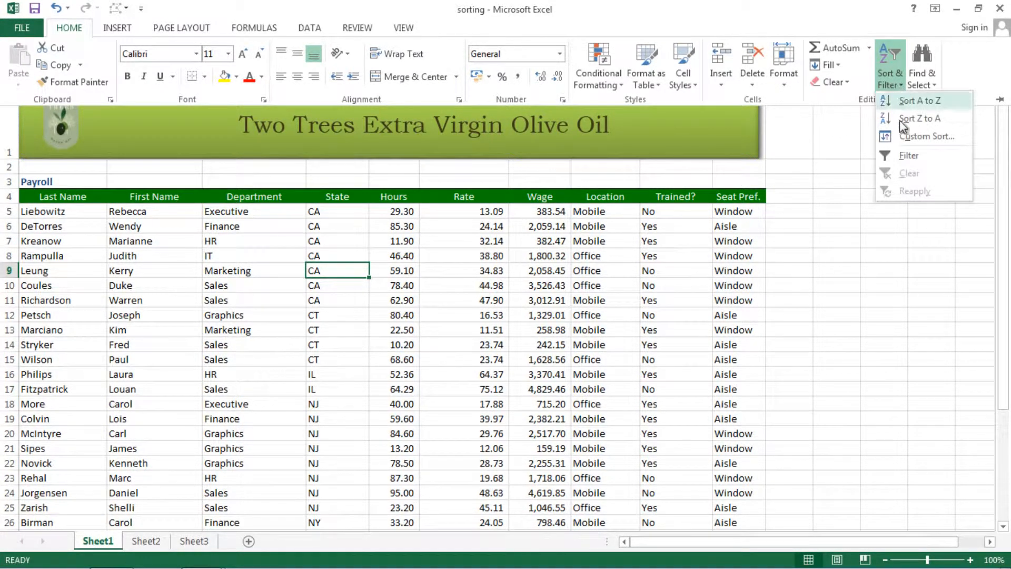
left_click(903, 156)
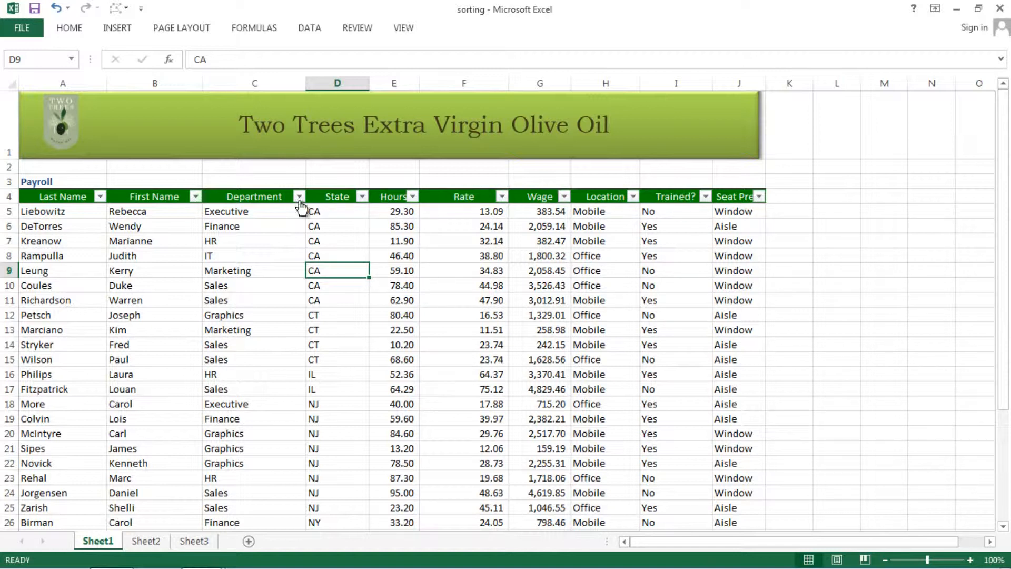
left_click(70, 31)
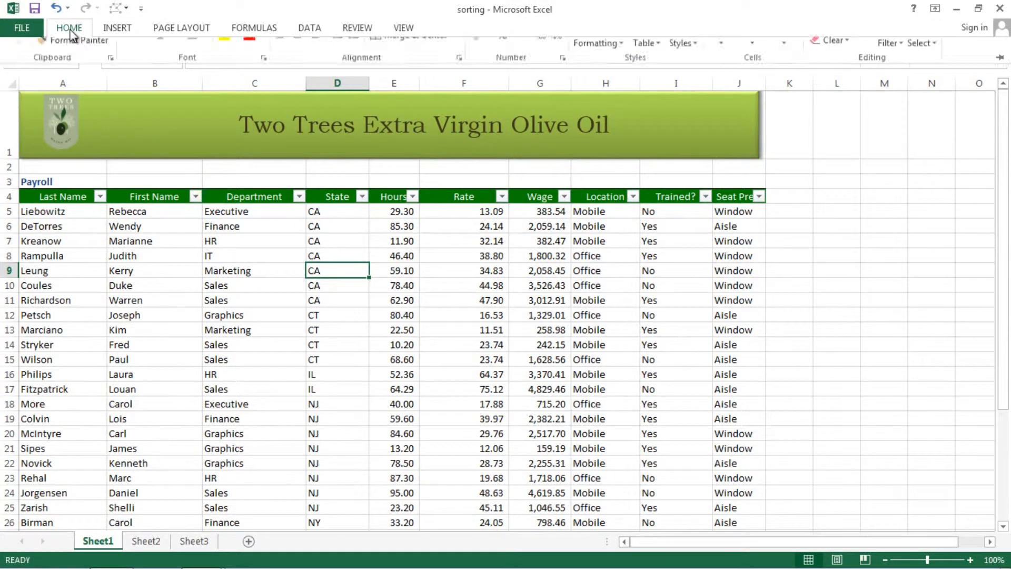
left_click(902, 94)
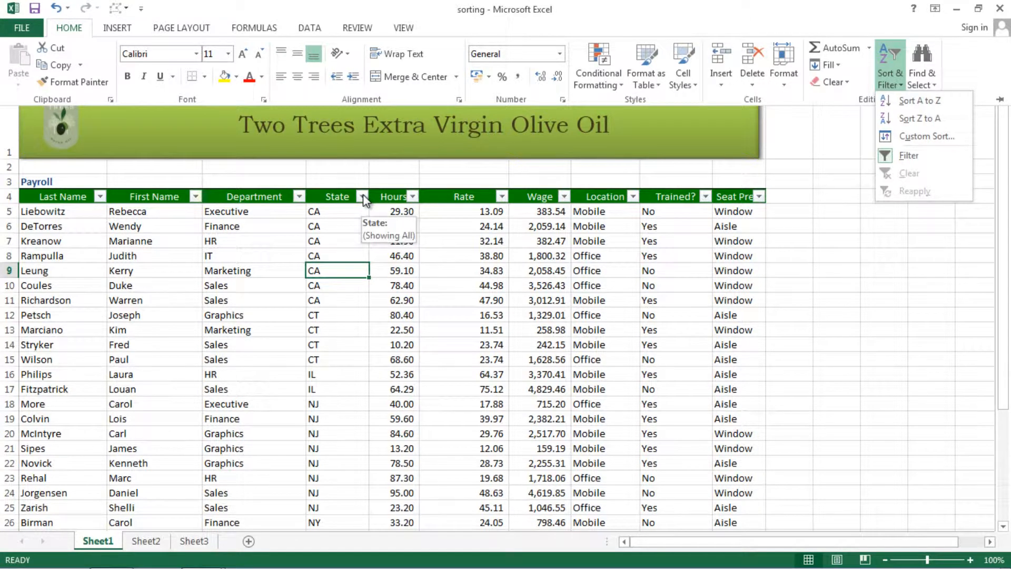
key("Escape")
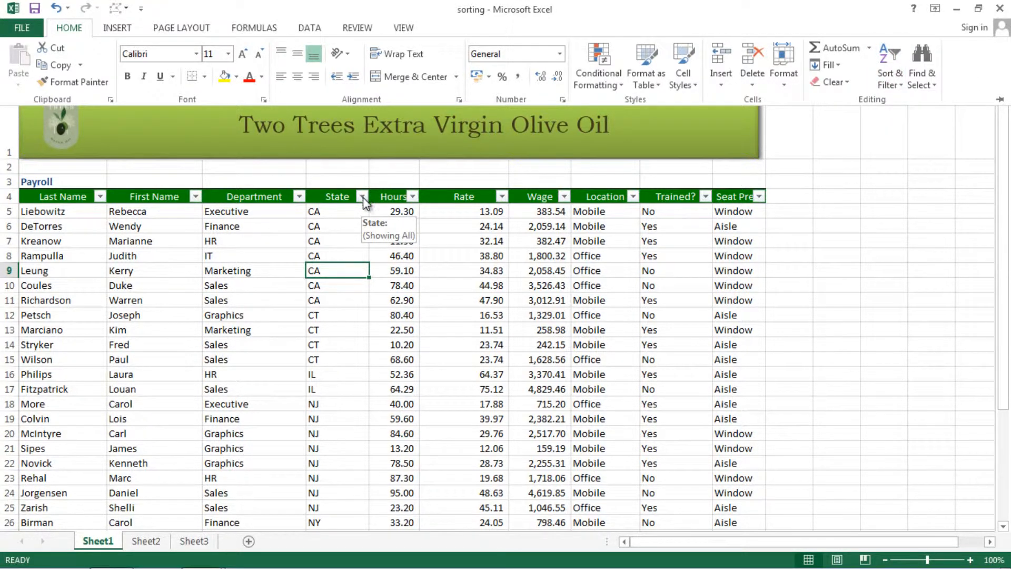
key("ctrl+F1")
Filter the State column of the payroll table to show only the CA records
left_click(362, 196)
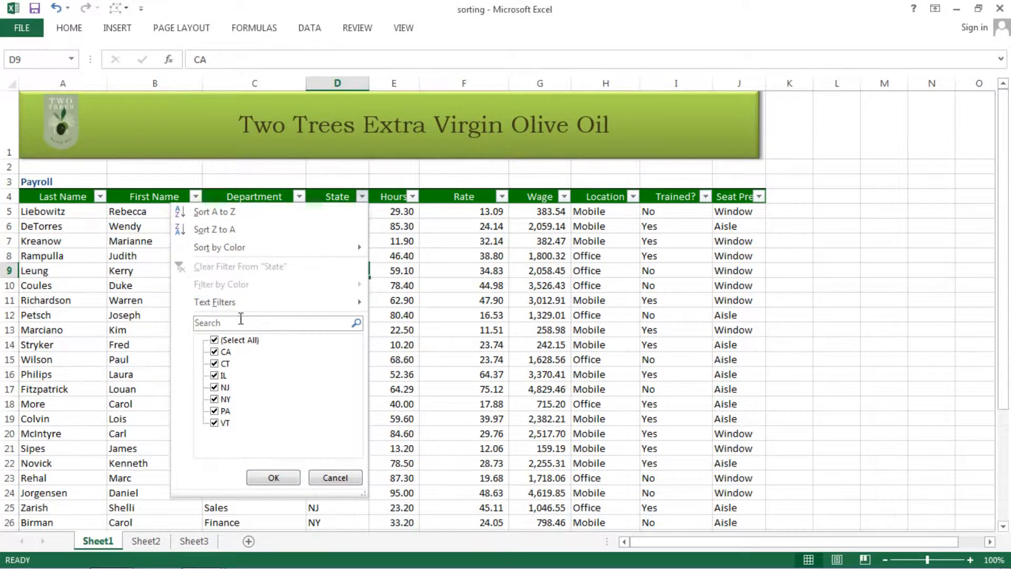
left_click(214, 341)
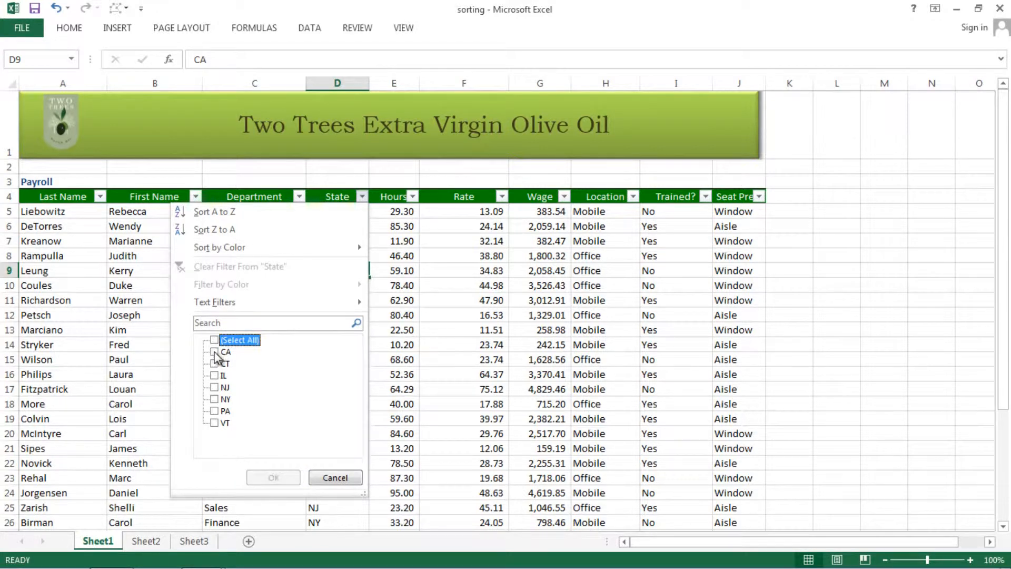
left_click(214, 352)
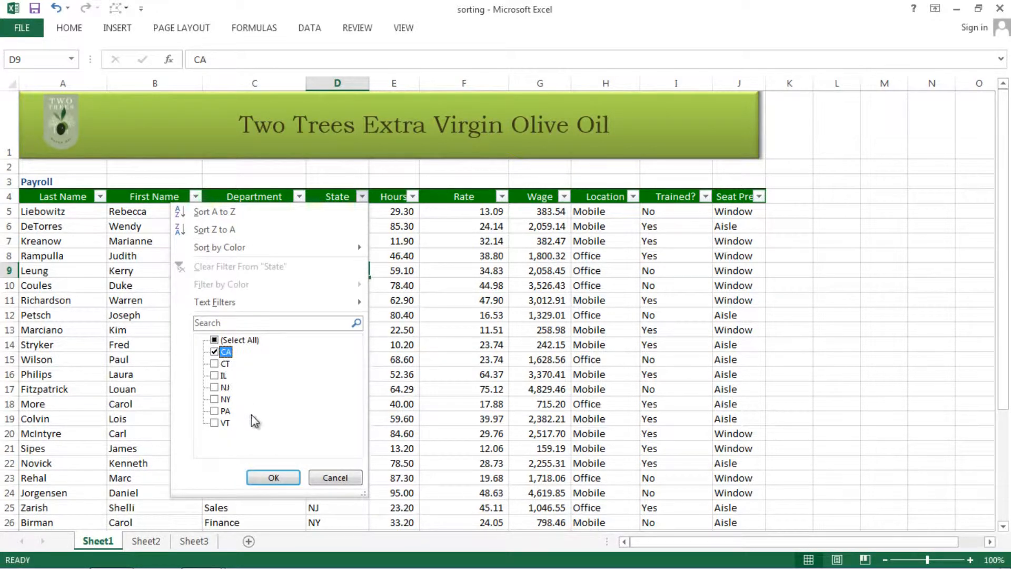
left_click(276, 478)
left_click(273, 478)
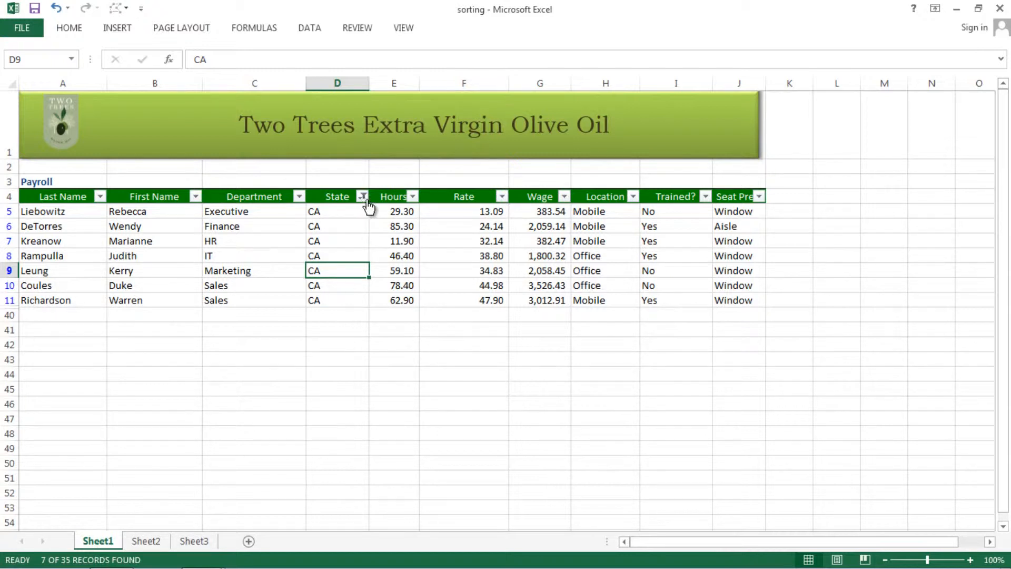
mouse_move(367, 204)
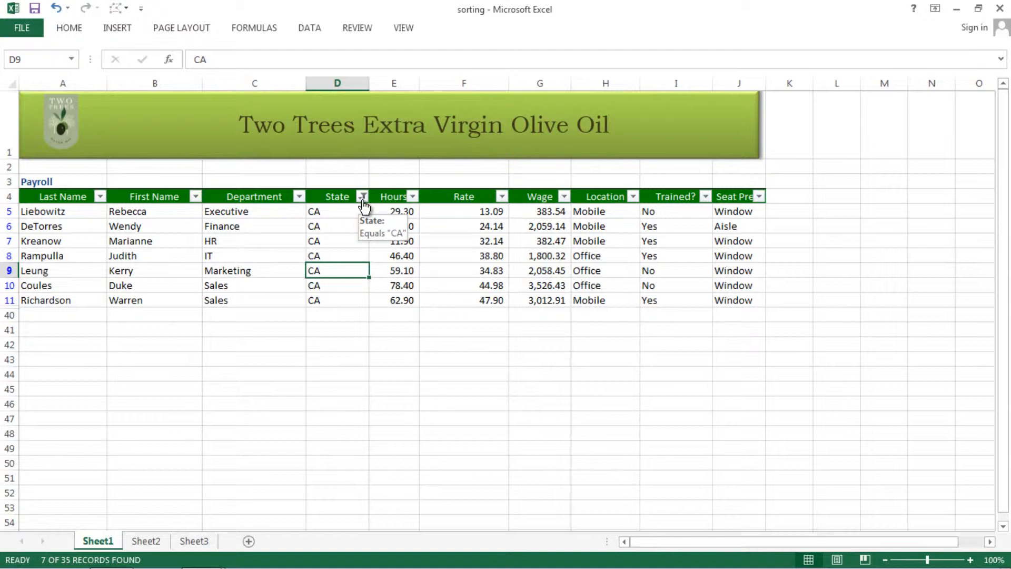
Widen the Seat Pref. column to fit its full header and filter it to show only Aisle records
mouse_move(761, 201)
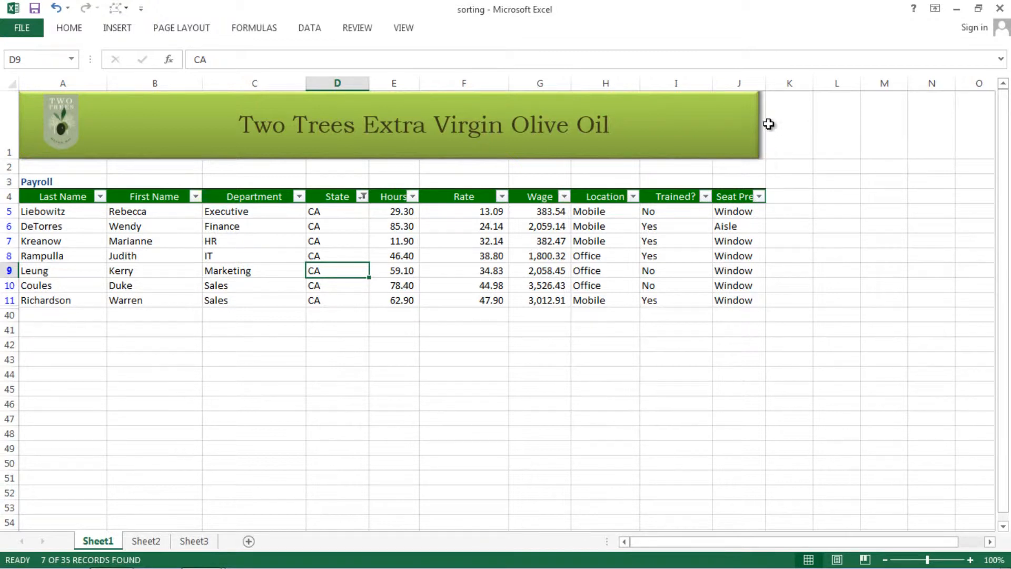
left_click_drag(767, 85, 811, 88)
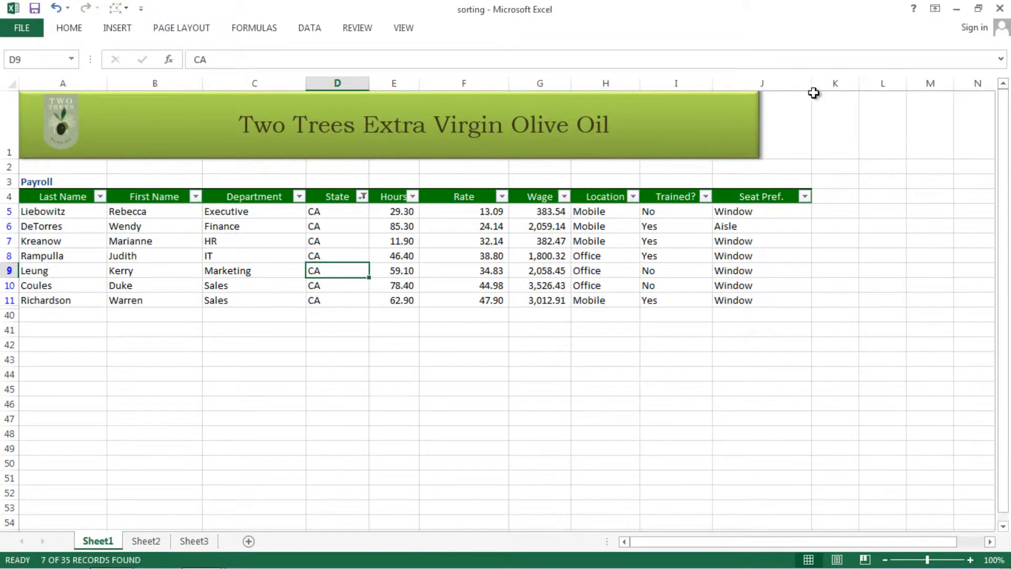
left_click(805, 197)
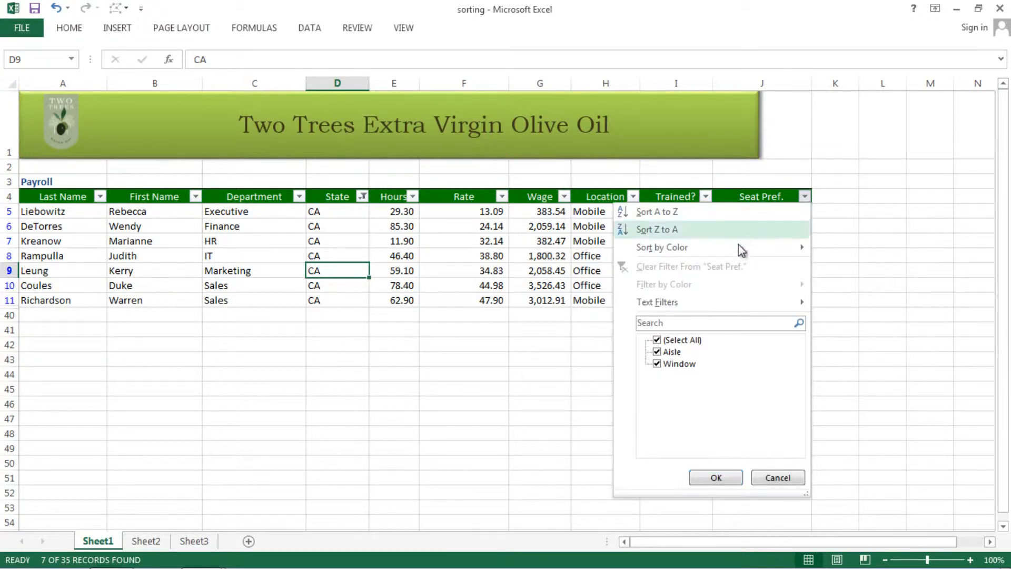
left_click(657, 340)
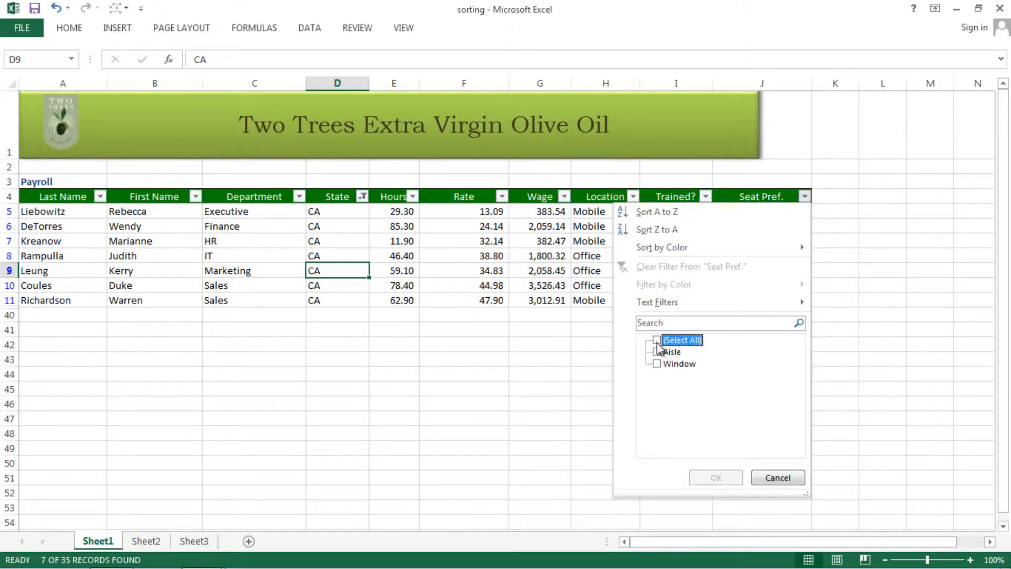
left_click(656, 352)
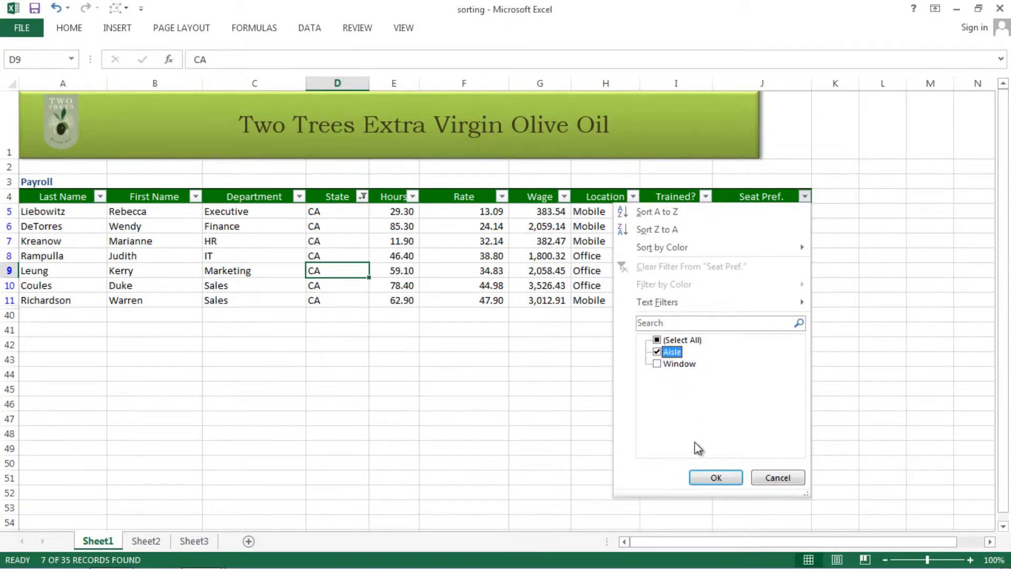
left_click(716, 477)
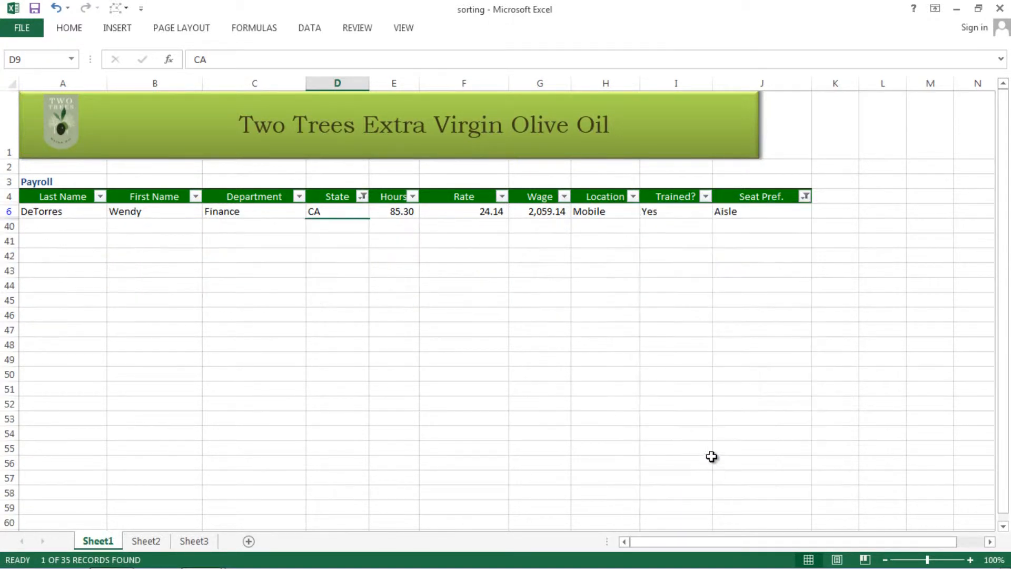
Change the Seat Pref. filter to show only the Window records
left_click(805, 197)
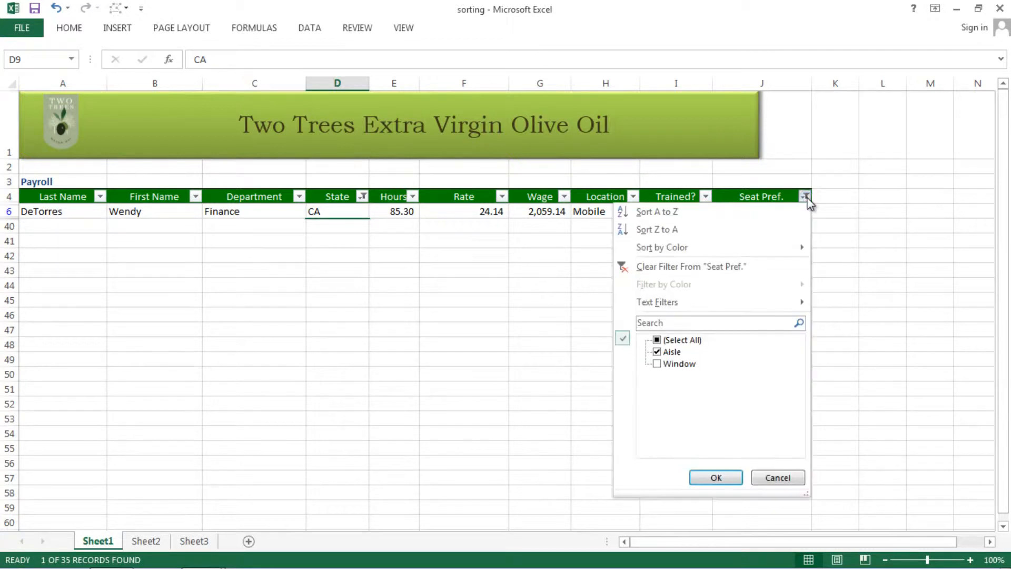
left_click(657, 364)
left_click(658, 351)
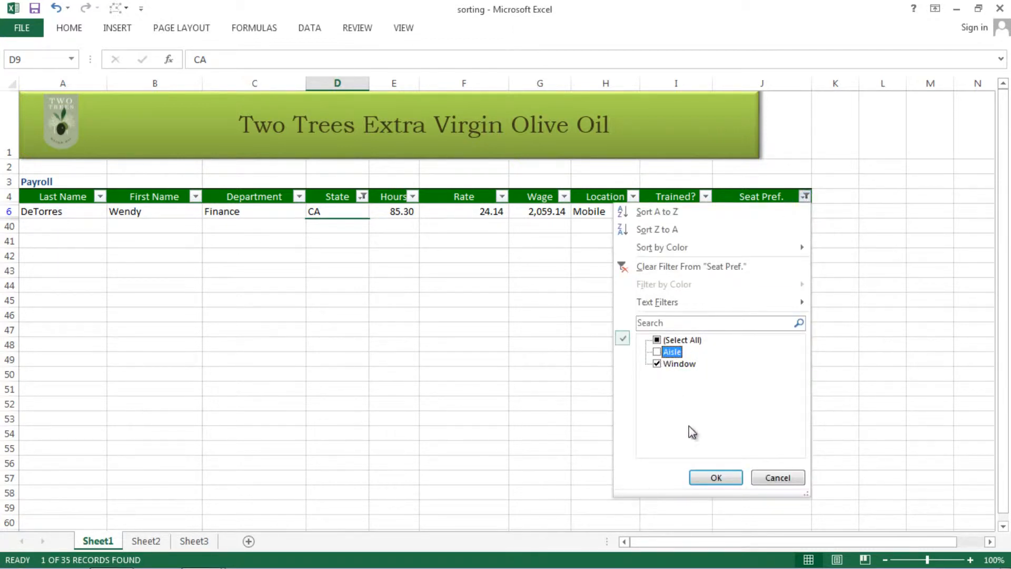
left_click(716, 477)
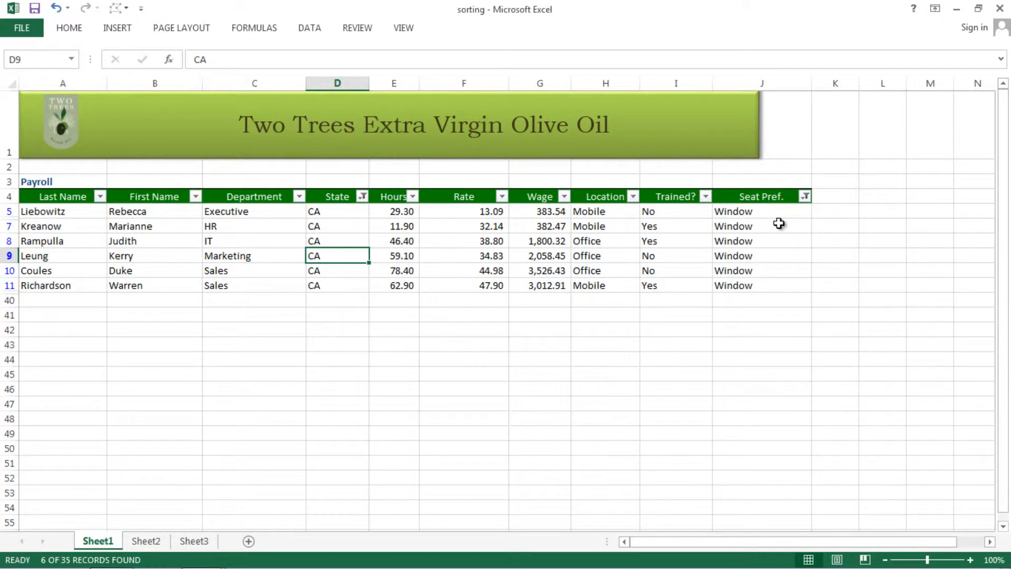
Examine the Seat Pref. values of the filtered CA records
left_click(743, 213)
left_click(736, 259)
left_click_drag(738, 284, 739, 269)
left_click(743, 226)
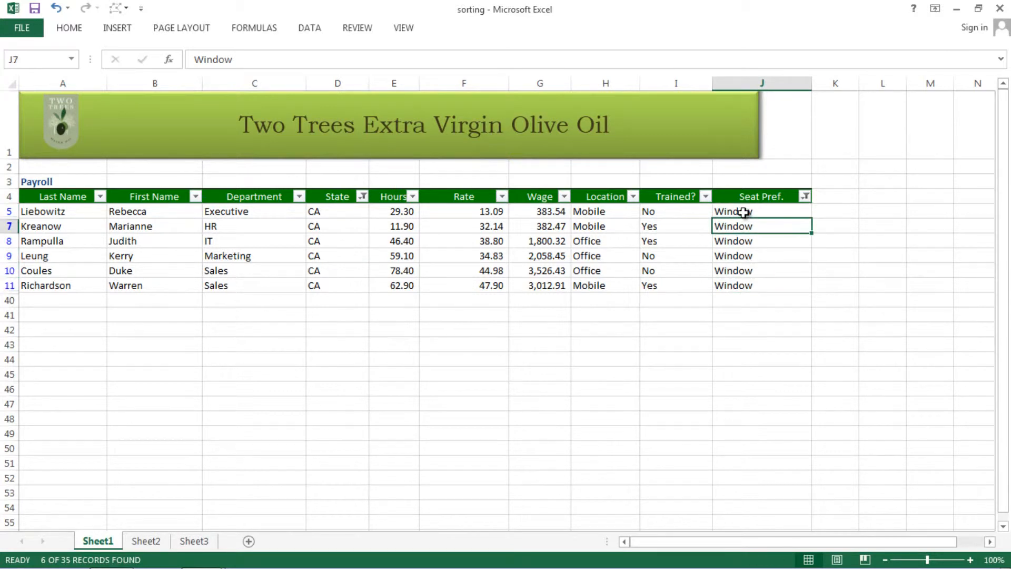
left_click(744, 212)
left_click(733, 240)
left_click(739, 272)
left_click(734, 288)
left_click(729, 224)
Clear the filter from the State column and check which states are included in its filter list
left_click(361, 199)
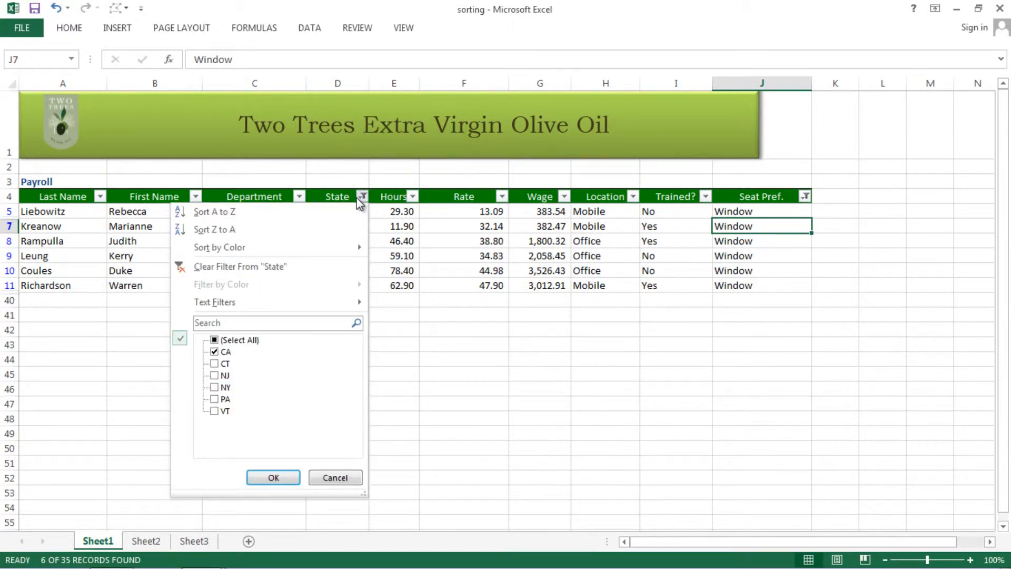
left_click(245, 267)
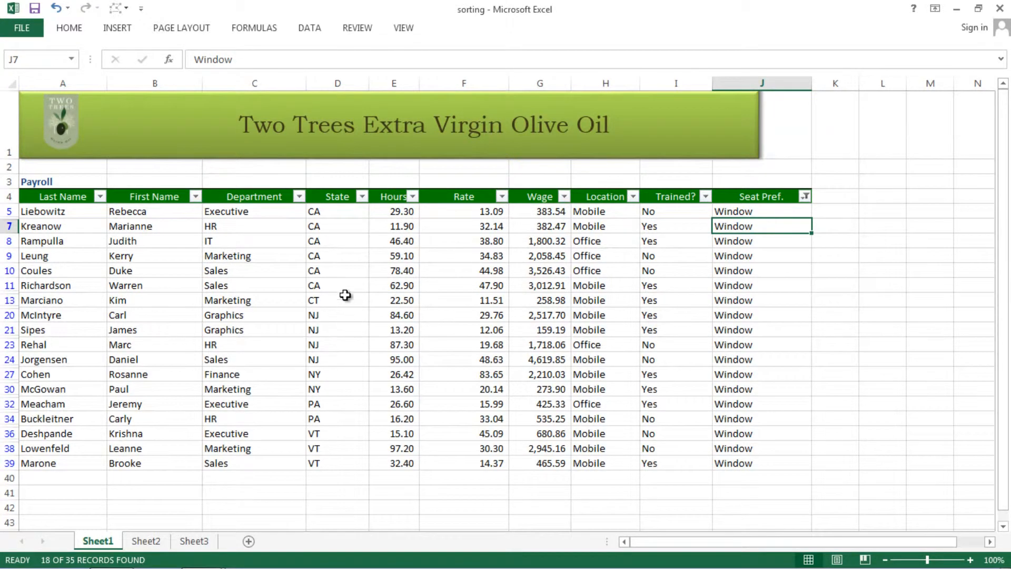
left_click(362, 197)
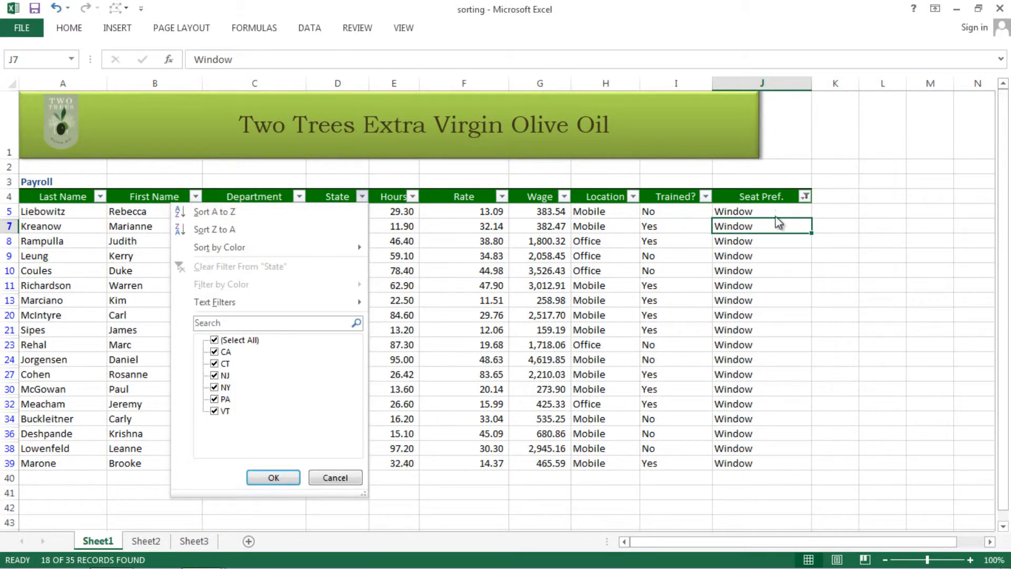
left_click(801, 200)
Clear the filter from the Seat Pref. column
left_click(803, 198)
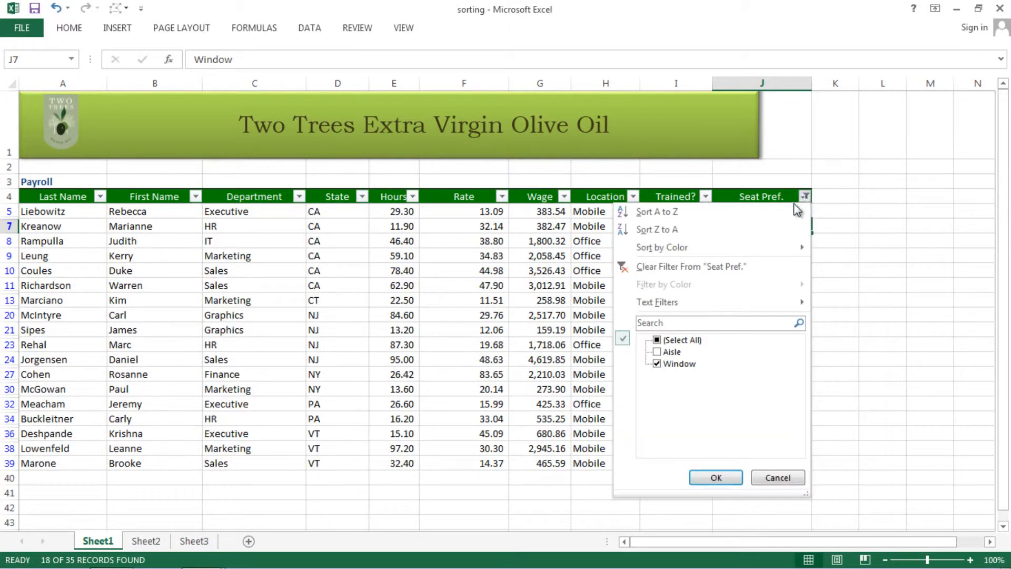
left_click(656, 364)
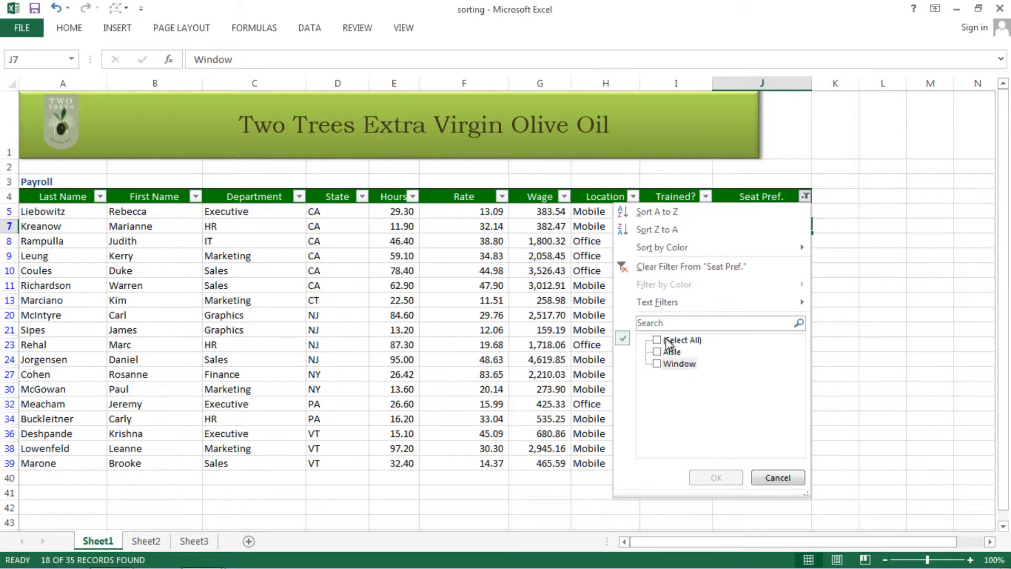
left_click(656, 364)
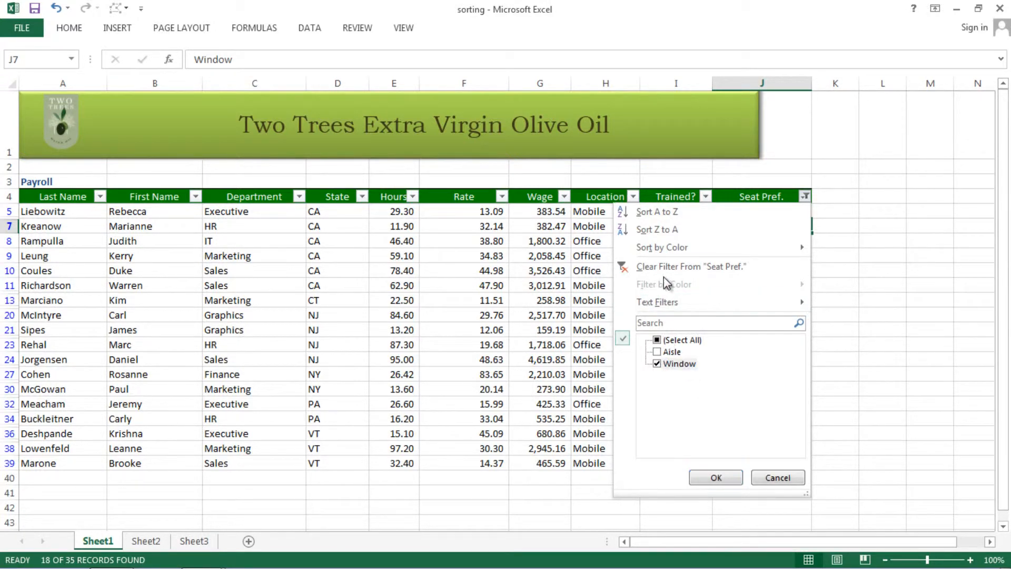
left_click(663, 267)
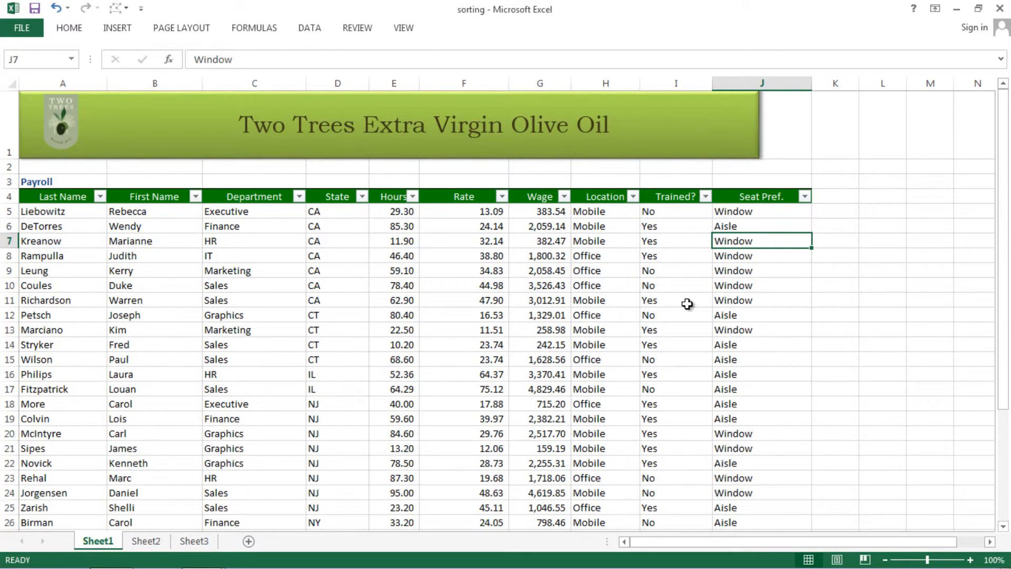
Review the filter options of the Department column, including its text filters, without applying any
left_click(300, 198)
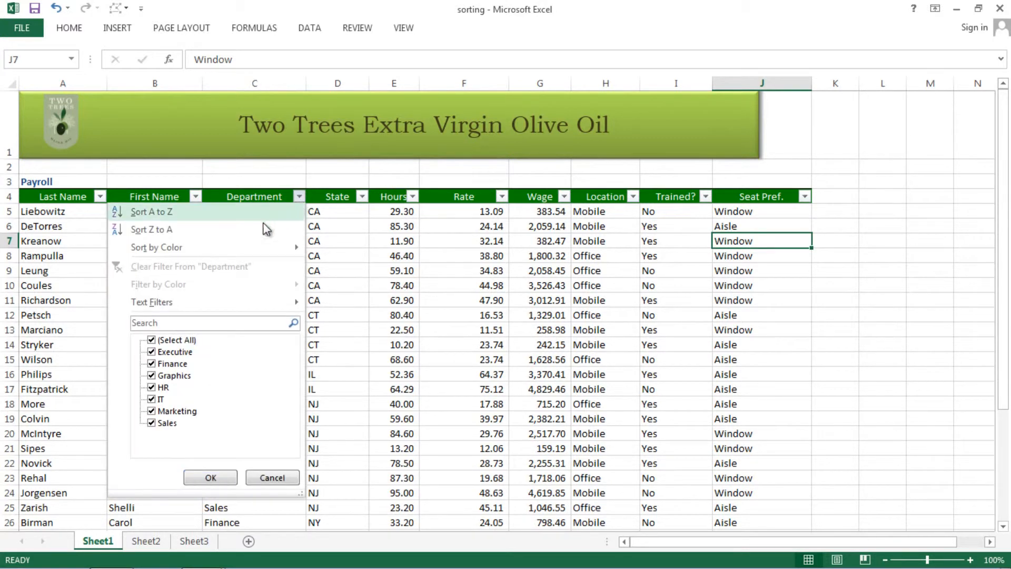
mouse_move(293, 305)
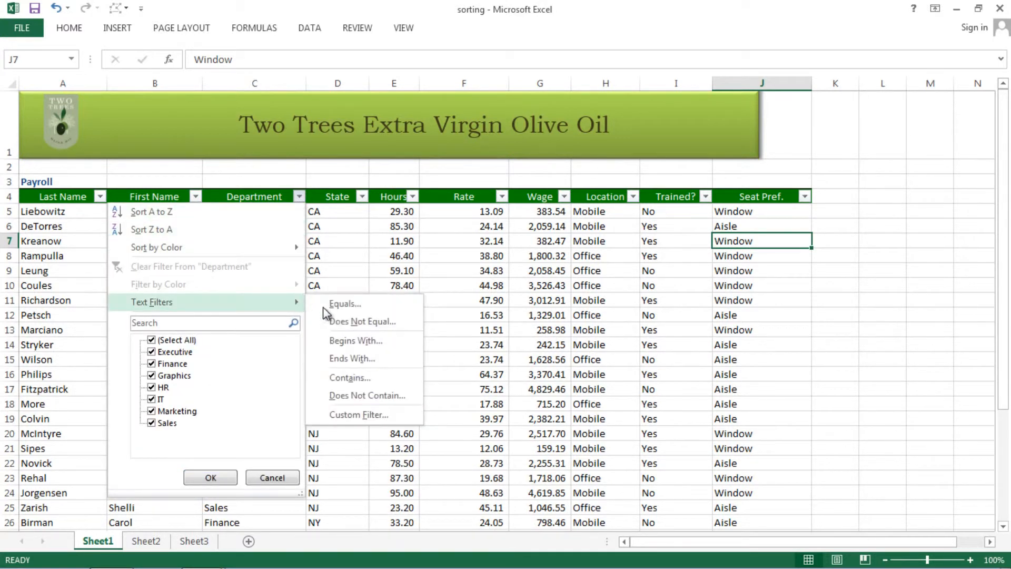
left_click(476, 328)
left_click(295, 258)
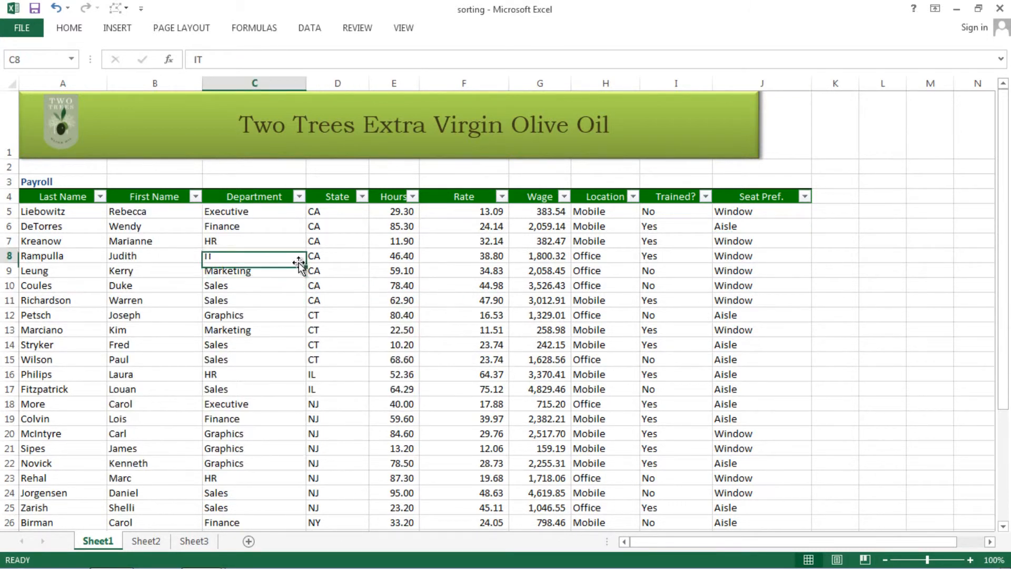
left_click(299, 197)
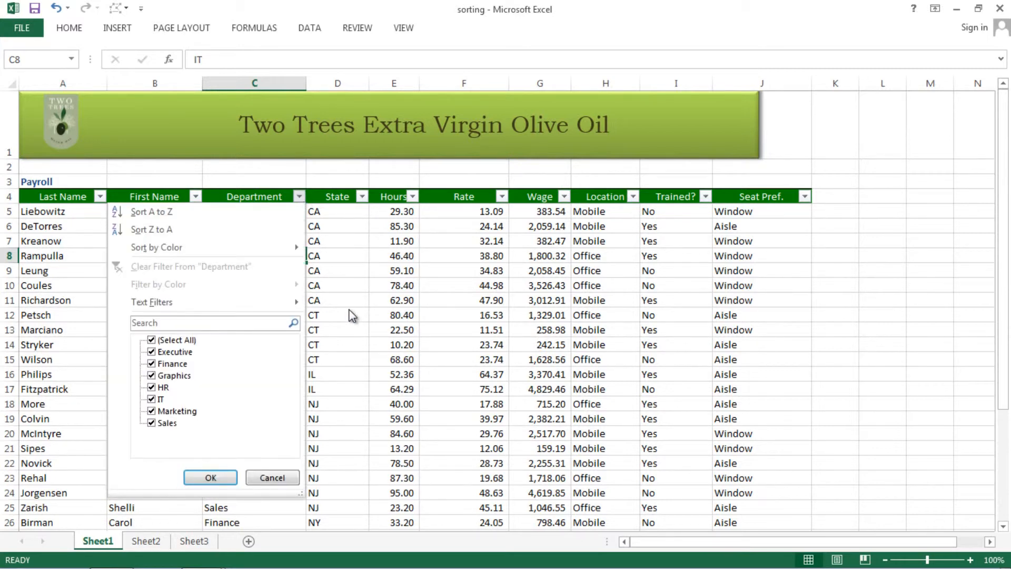
left_click(340, 295)
left_click(340, 288)
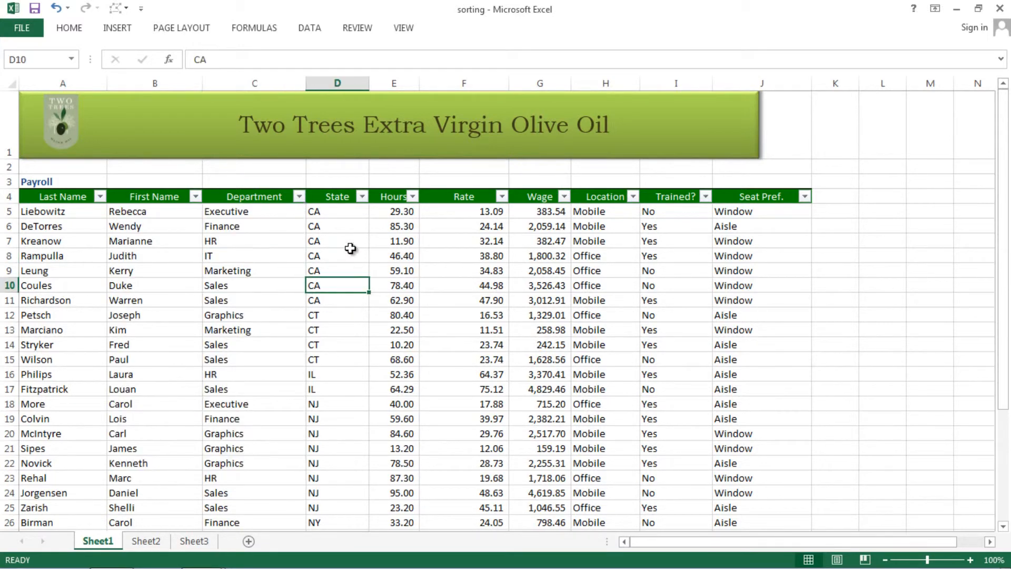
left_click(71, 29)
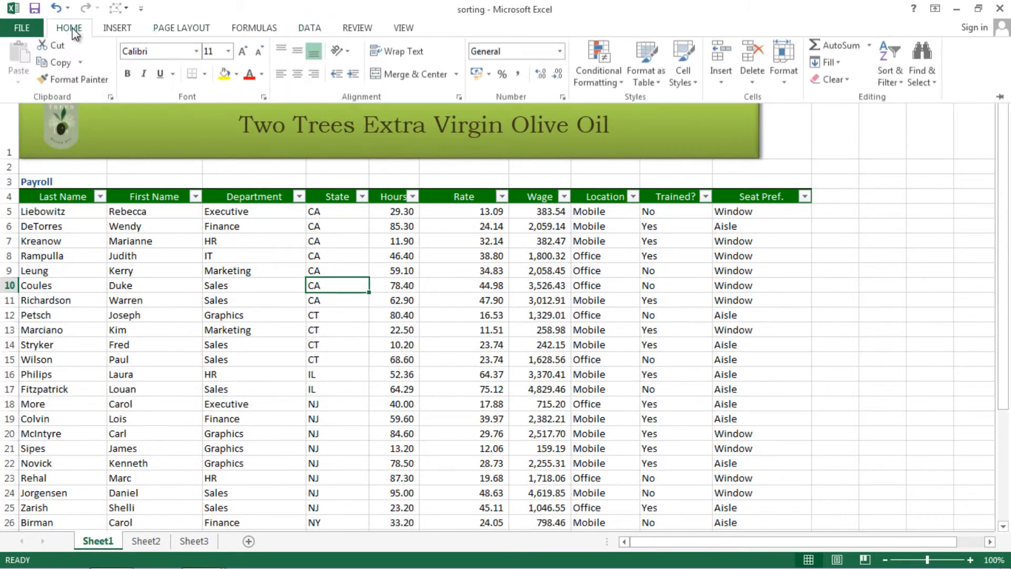
left_click(847, 83)
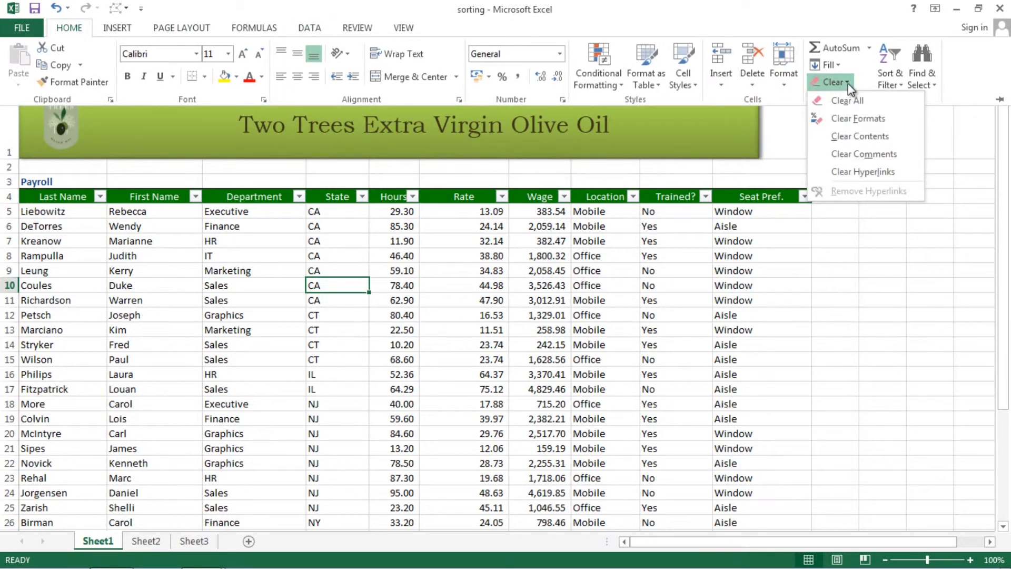
left_click(842, 17)
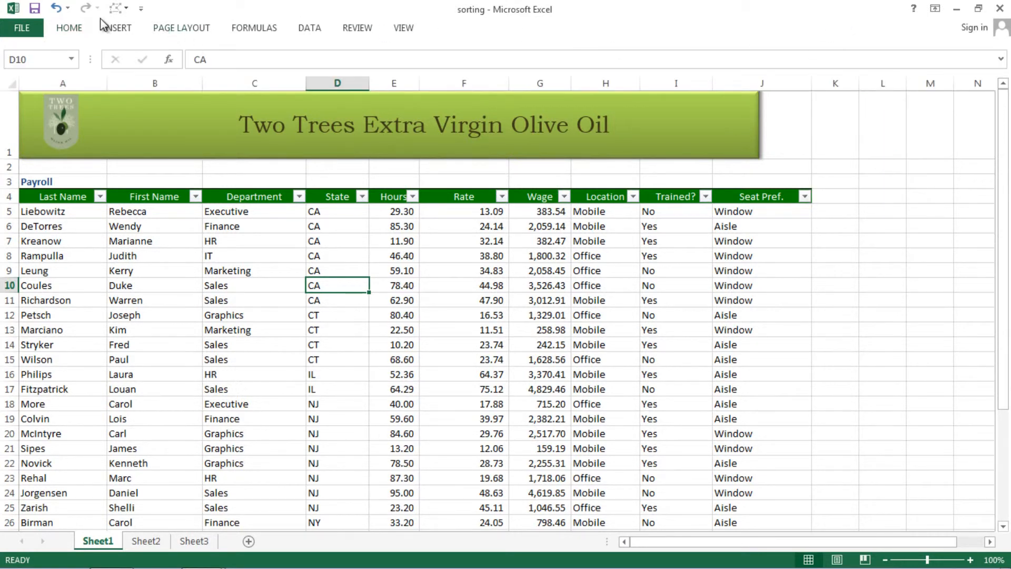
Turn off filtering for the payroll table's header row
left_click(73, 29)
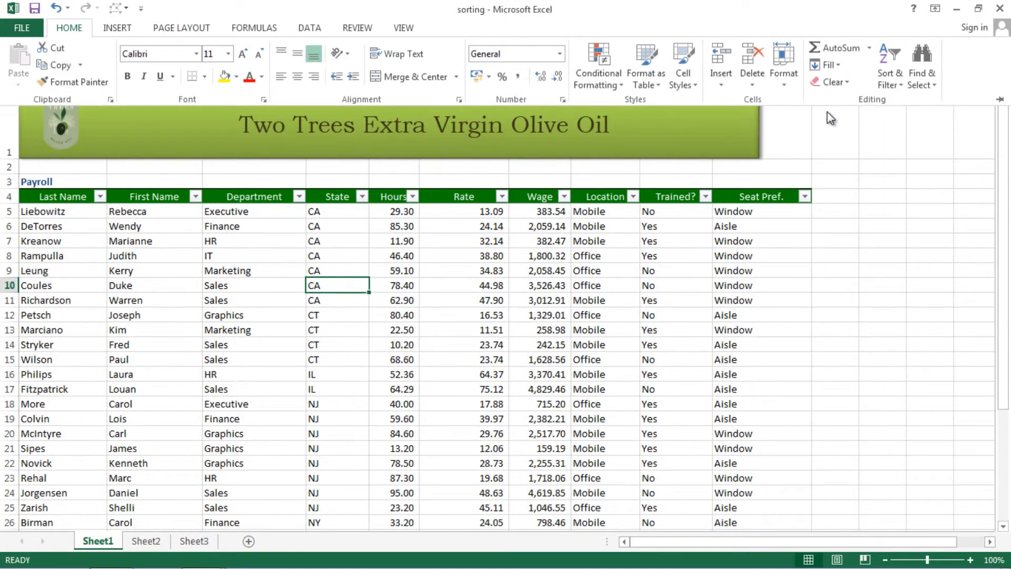
left_click(900, 83)
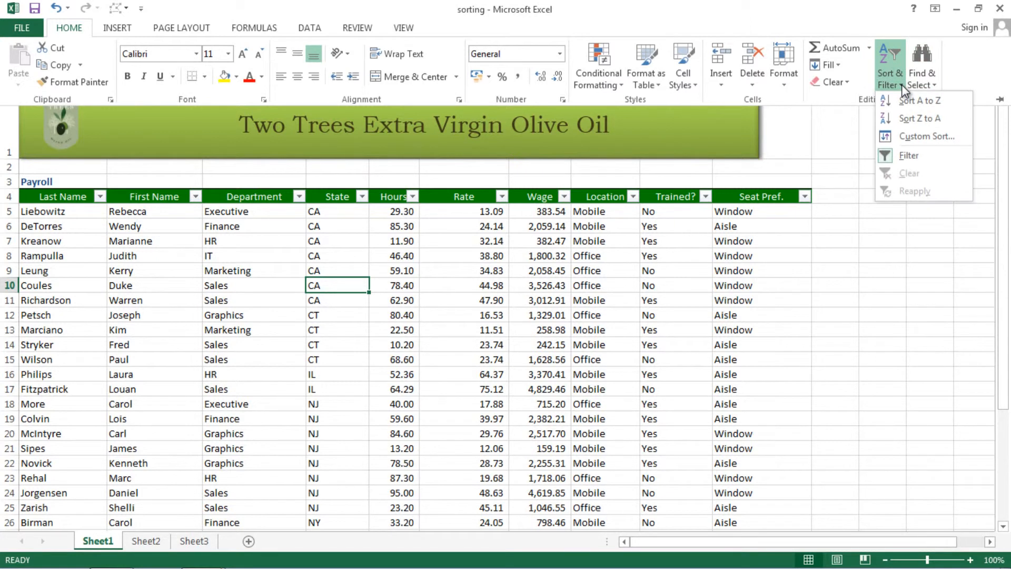
left_click(889, 156)
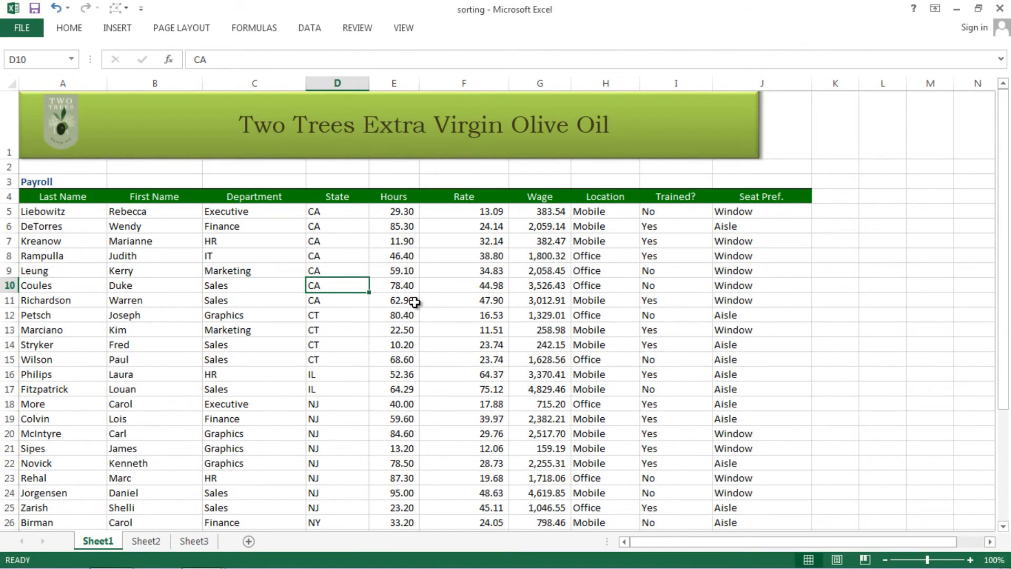
scroll(344, 272, "down", 7)
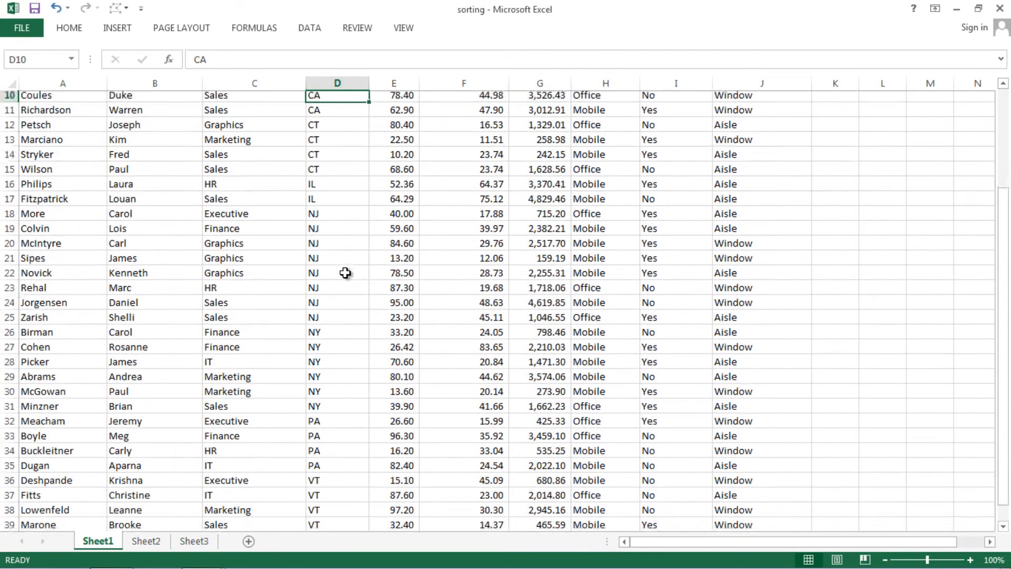
scroll(345, 272, "up", 7)
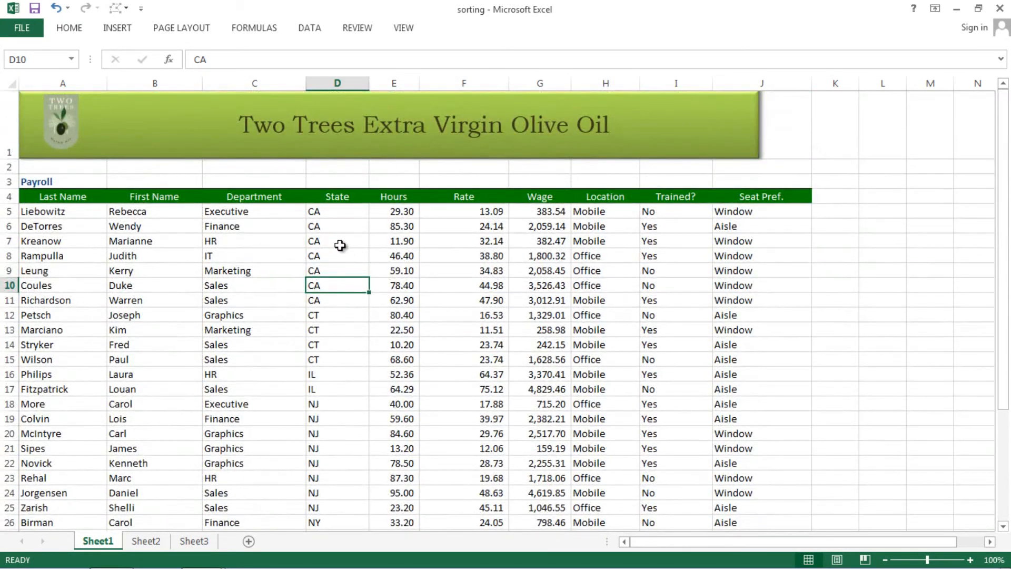
left_click(336, 237)
left_click(258, 271)
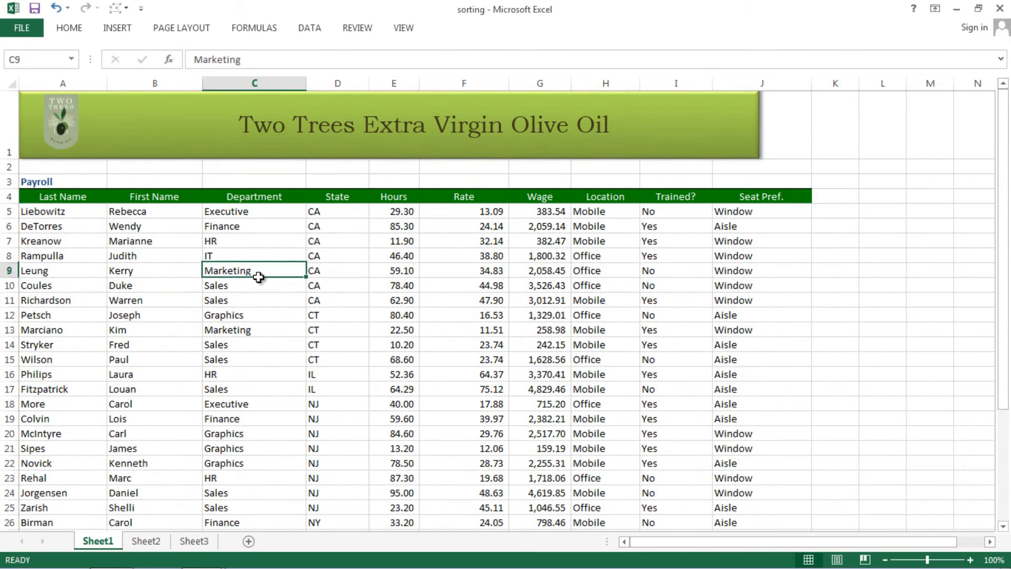
left_click(345, 311)
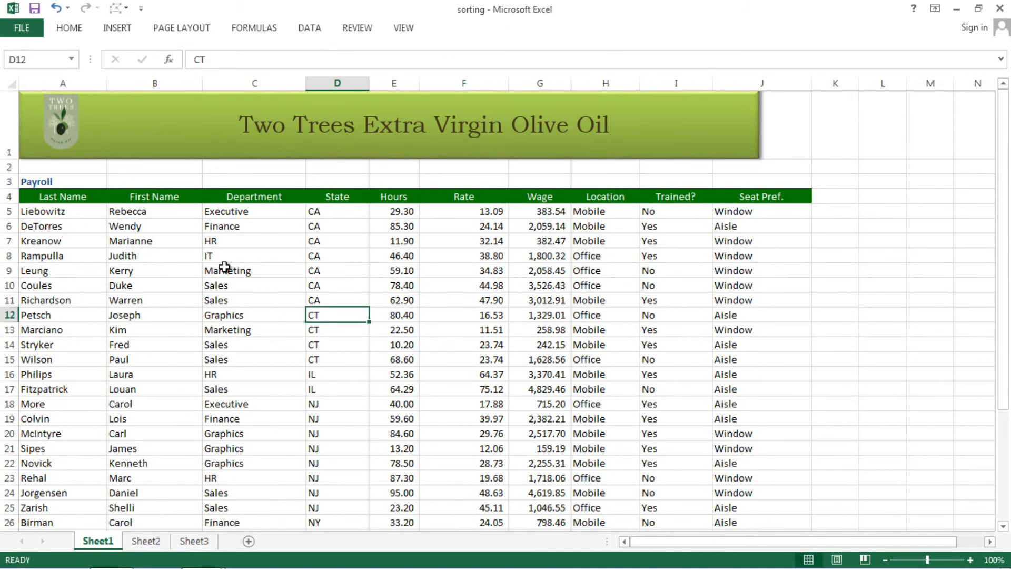